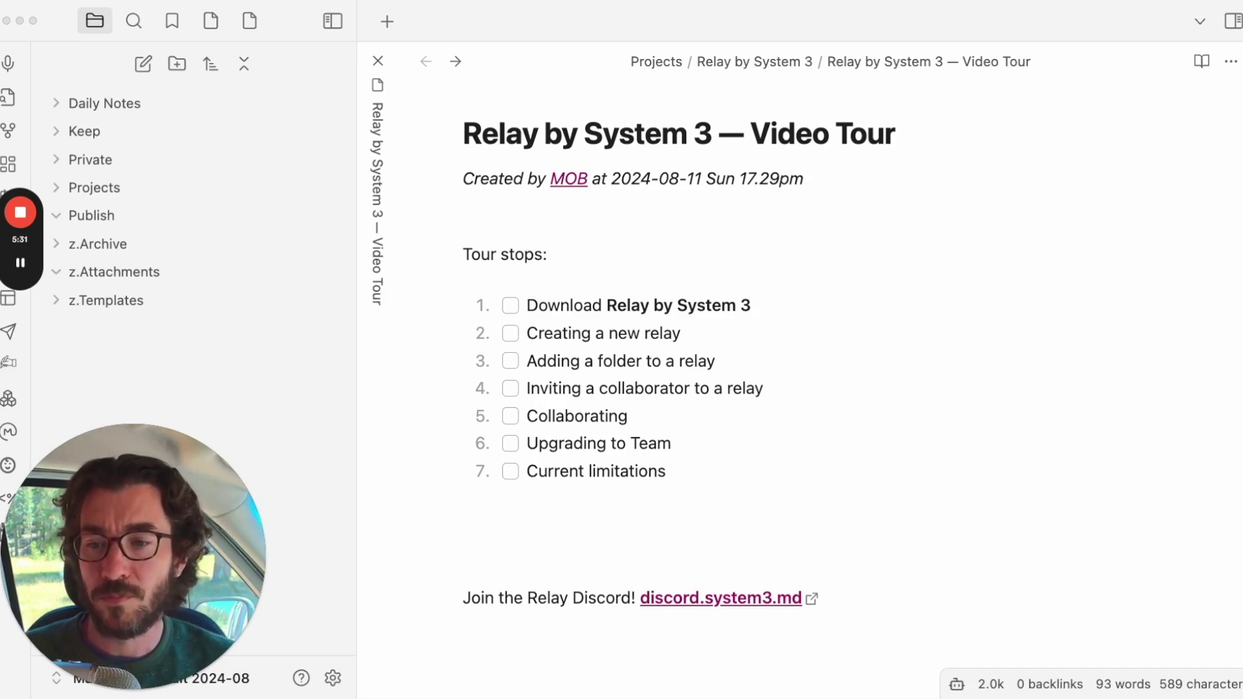
Install and enable the Relay plugin by System 3 from the community plugin catalogue.
left_click(332, 677)
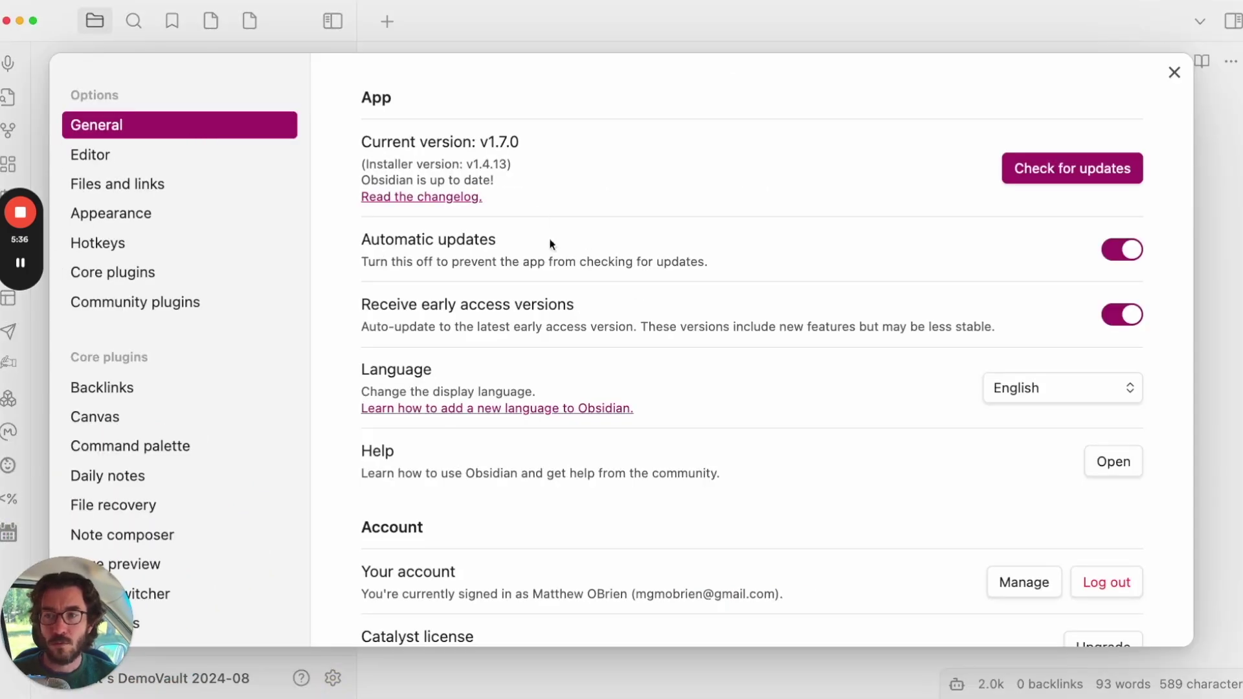
left_click(97, 301)
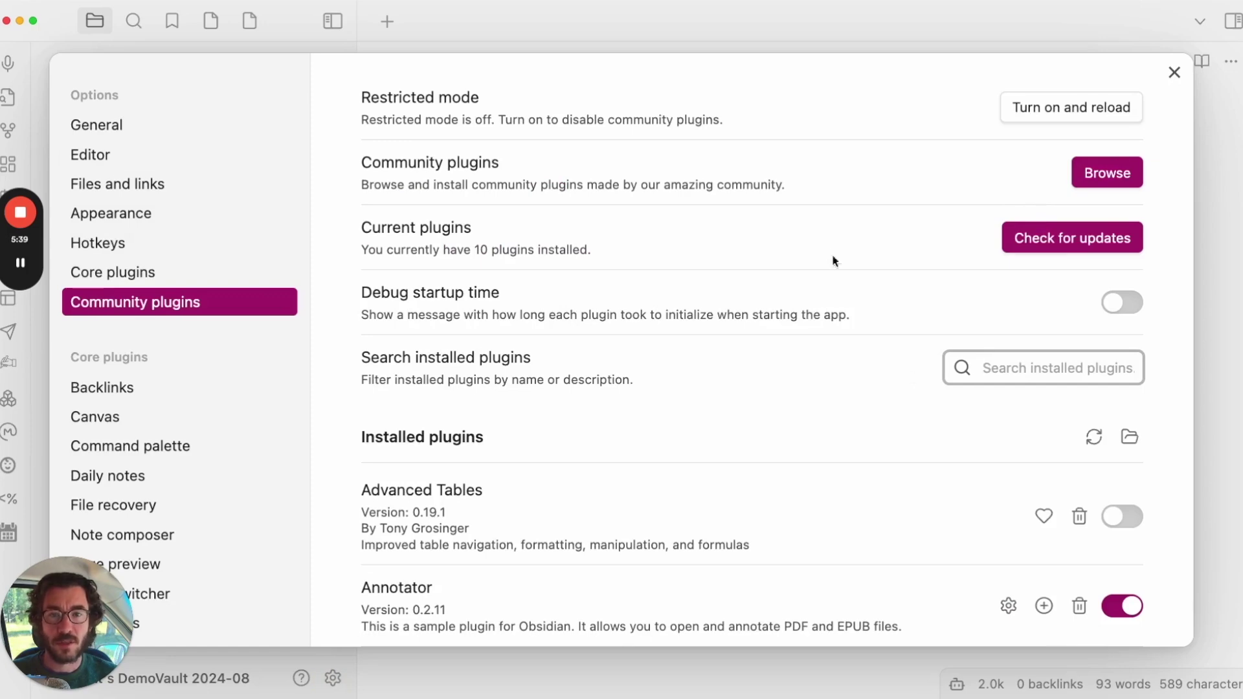
left_click(1102, 173)
left_click(388, 78)
type("Relay")
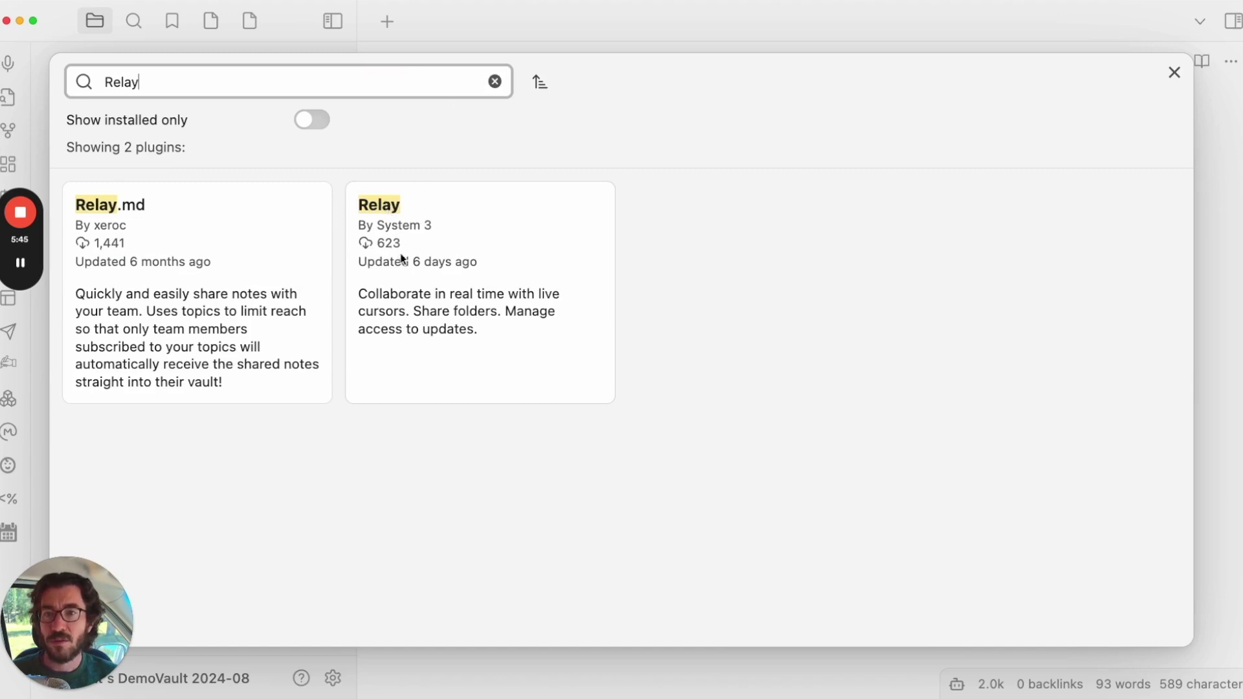
left_click(428, 269)
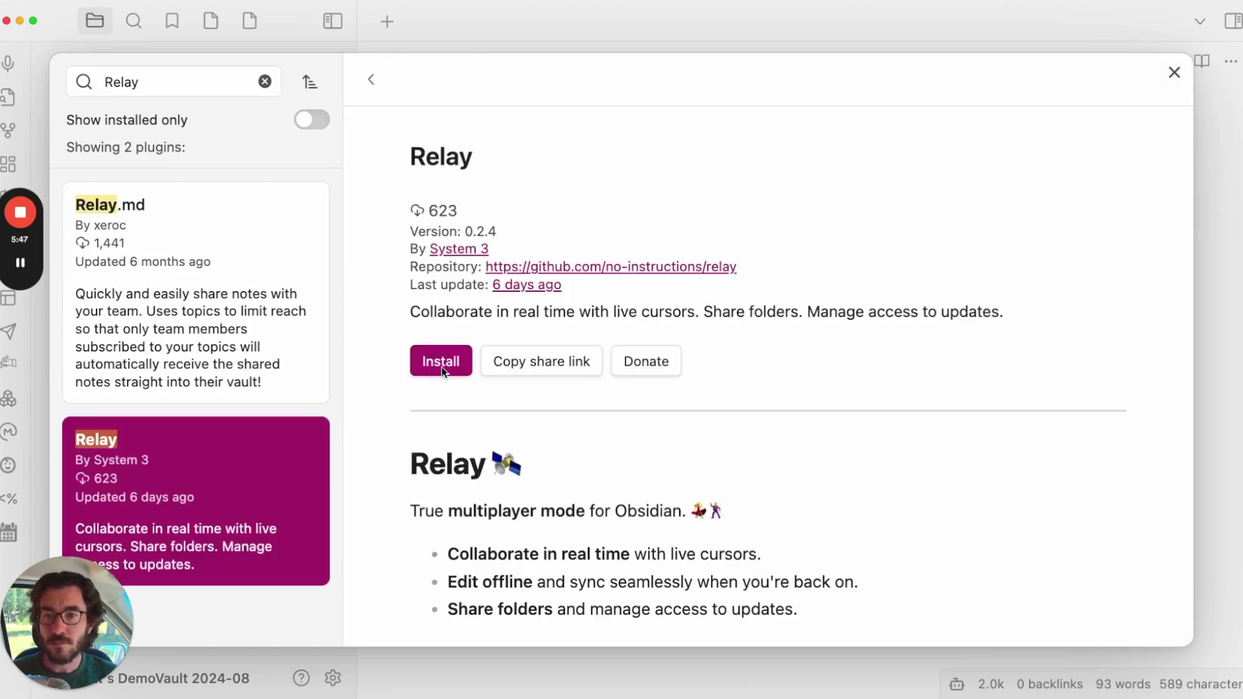
left_click(442, 365)
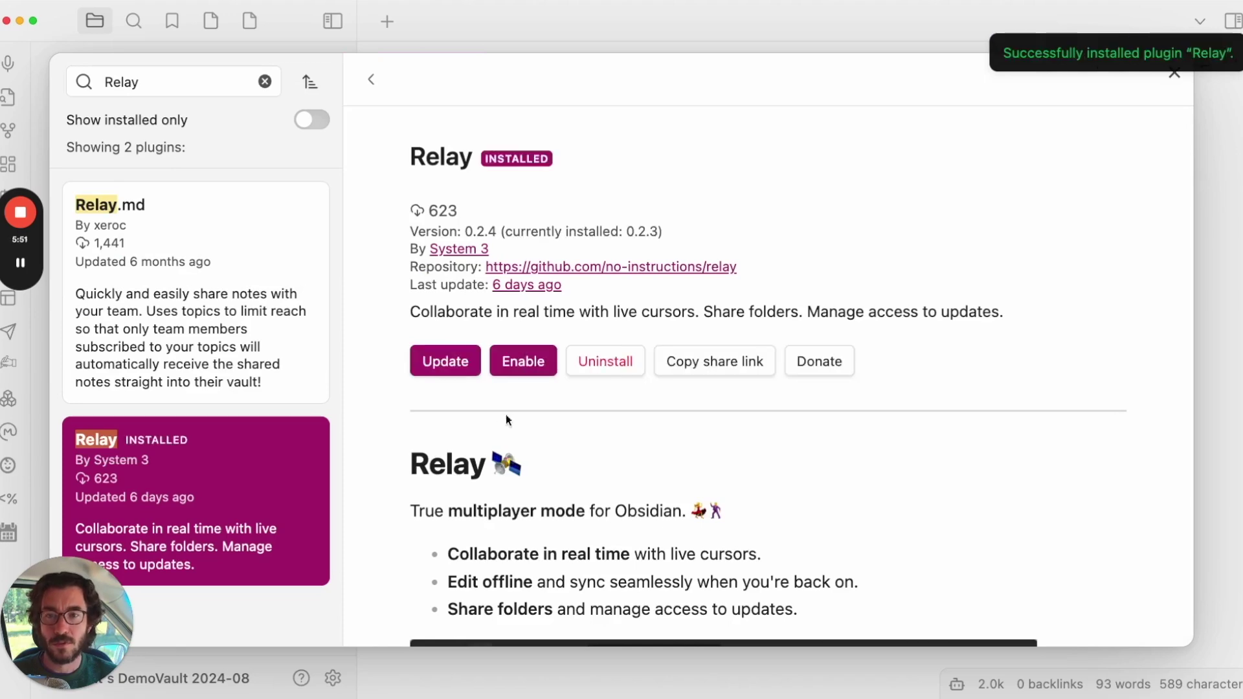
left_click(526, 363)
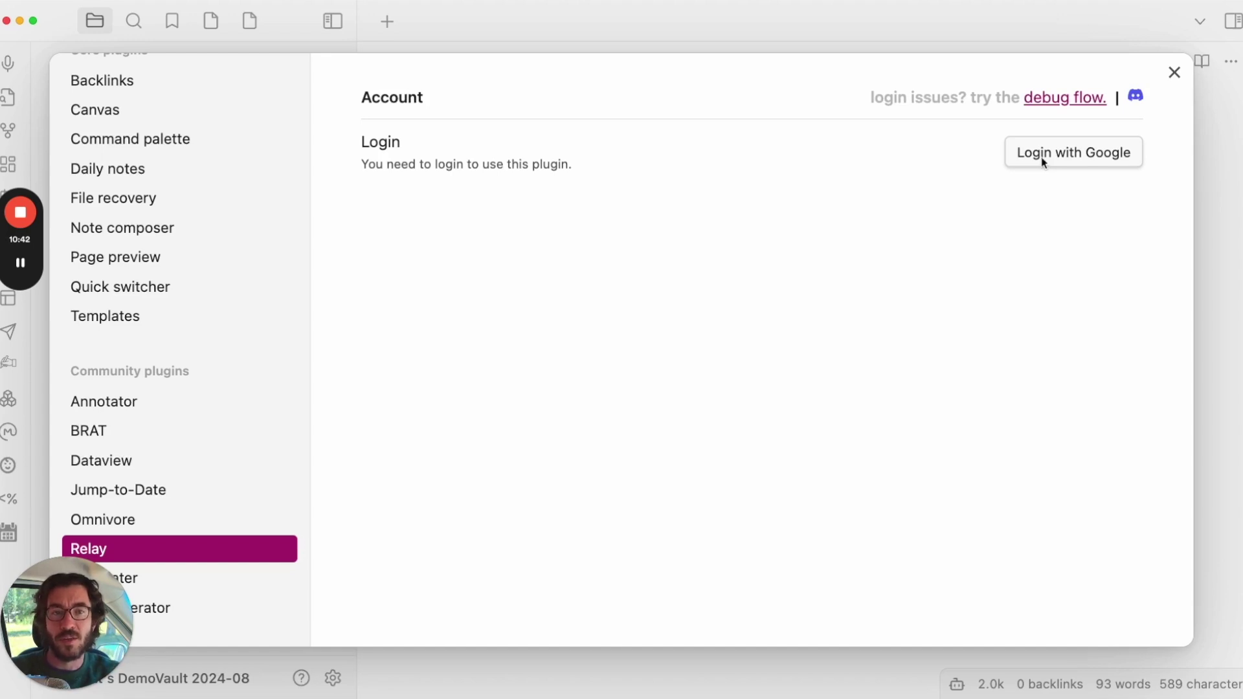
Sign in to Relay with Google and check off the Download Relay by System 3 stop.
left_click(1050, 206)
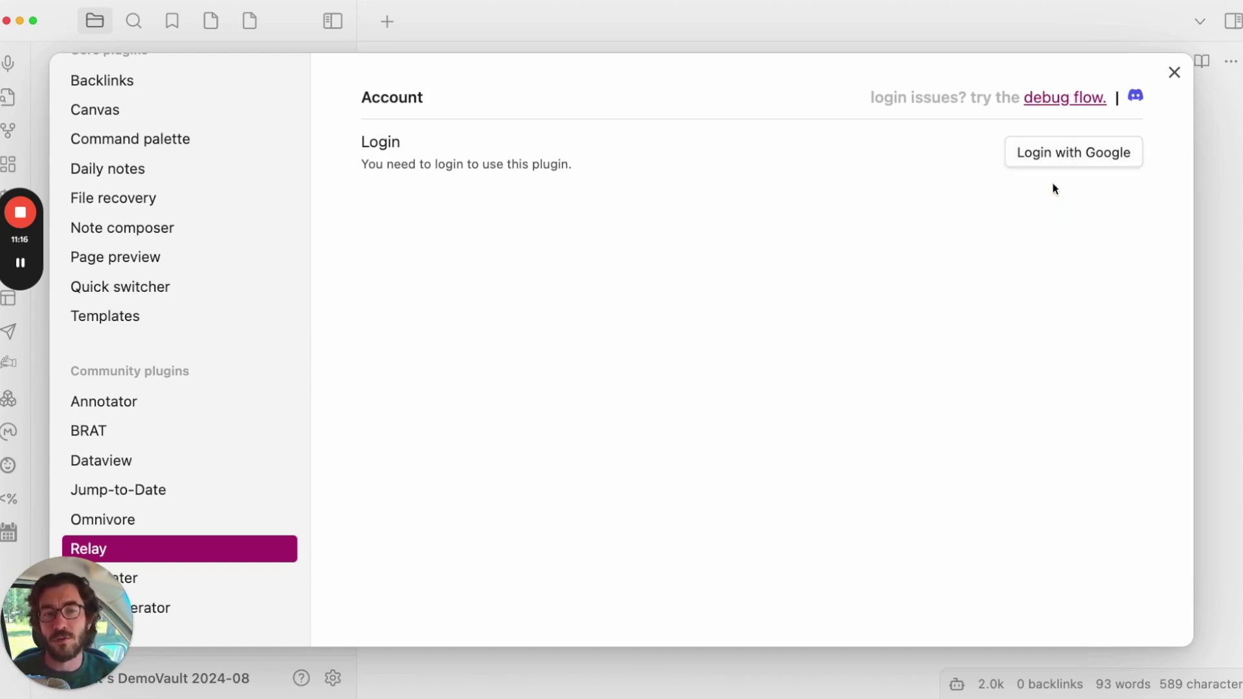
left_click(1053, 154)
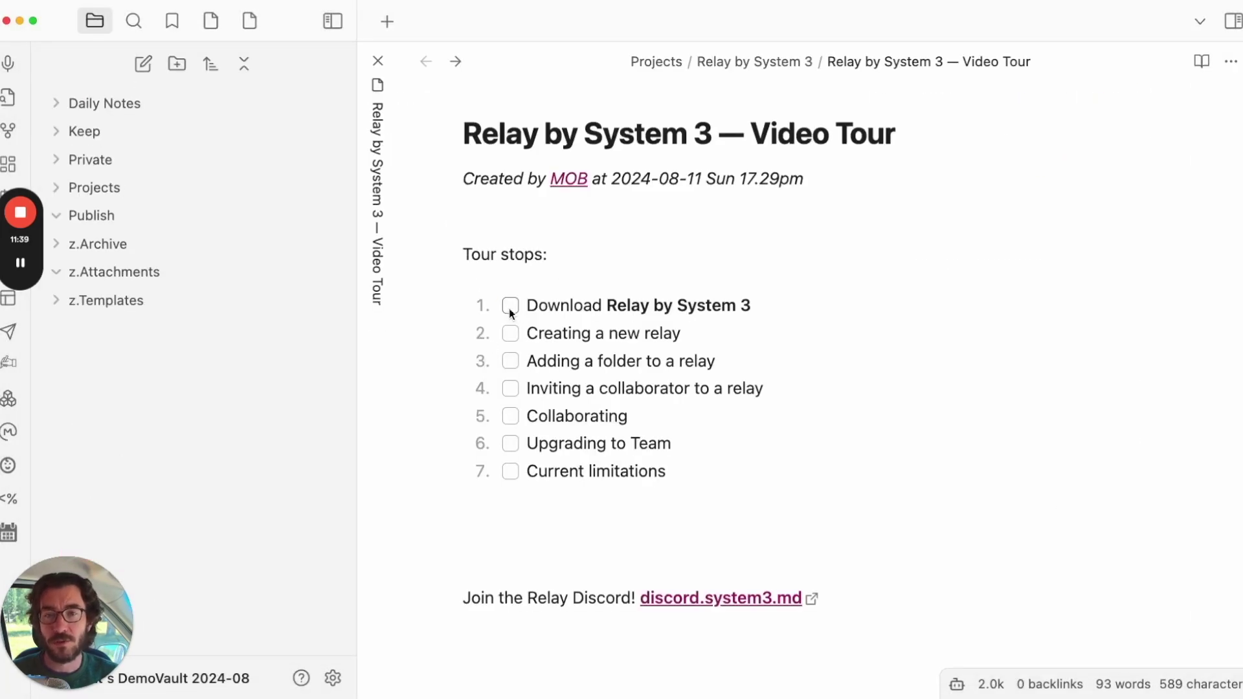
left_click(510, 305)
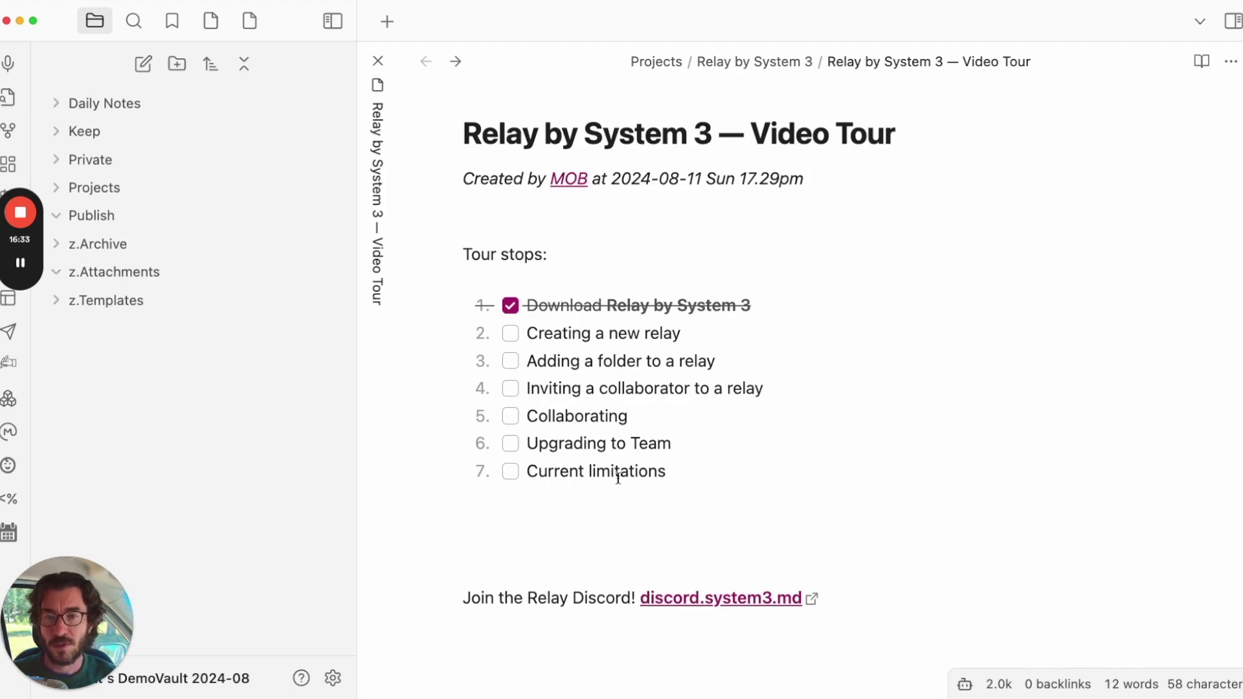
Select each of the three Scenario bullet lines, then bring up the Relay account settings.
scroll(596, 577, "down", 10)
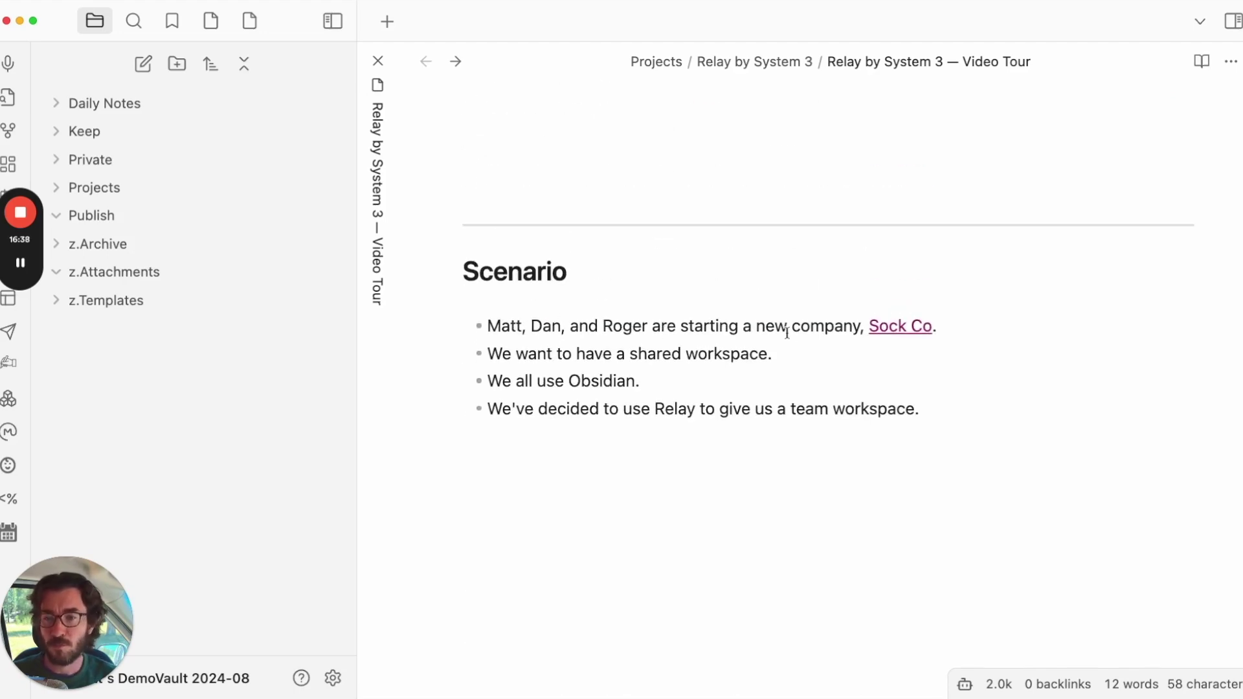
triple_click(693, 355)
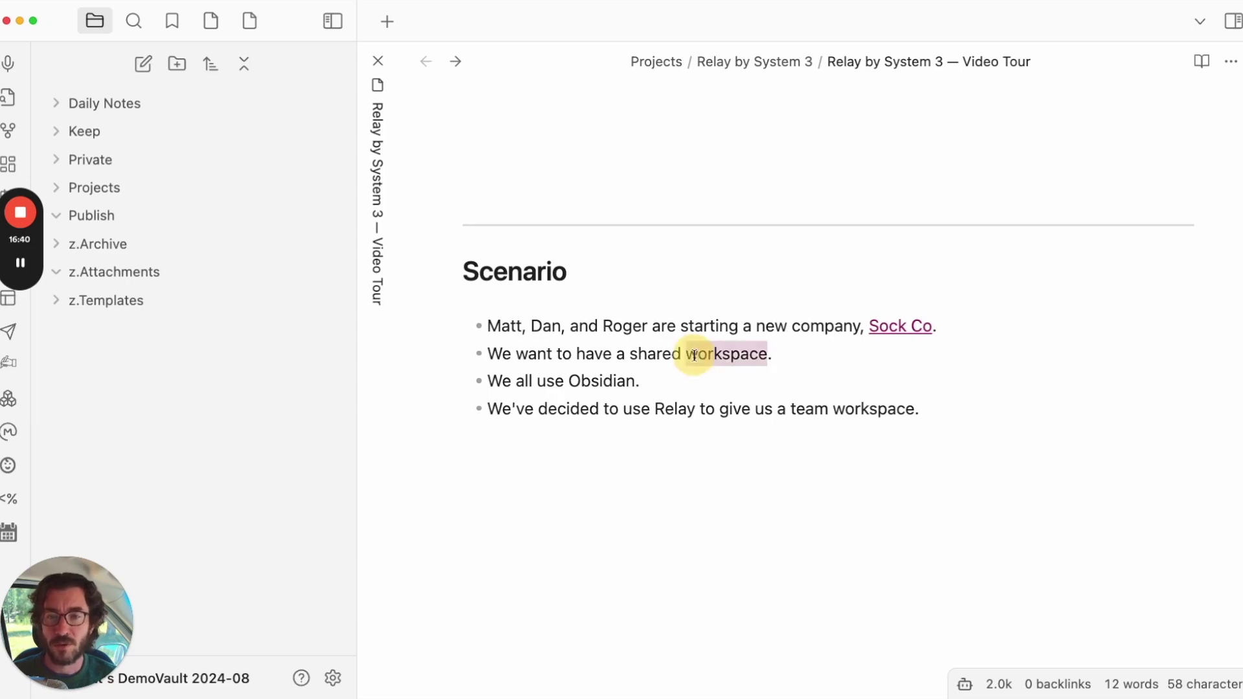
triple_click(585, 383)
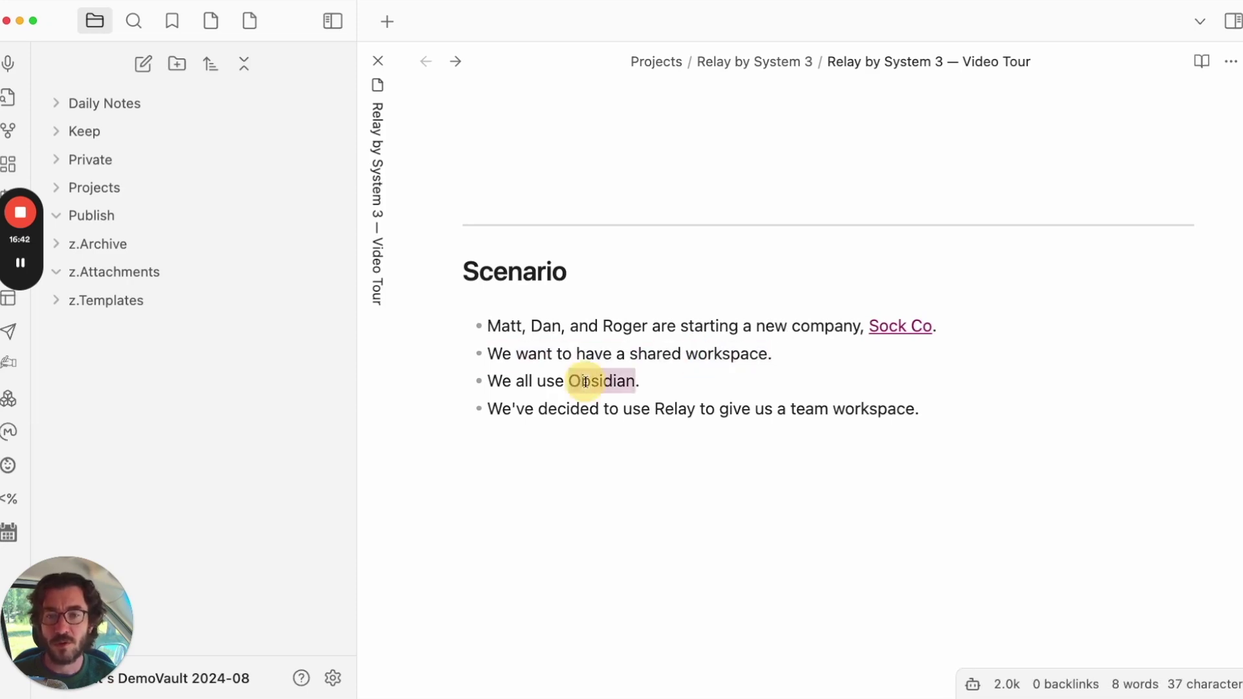
triple_click(899, 411)
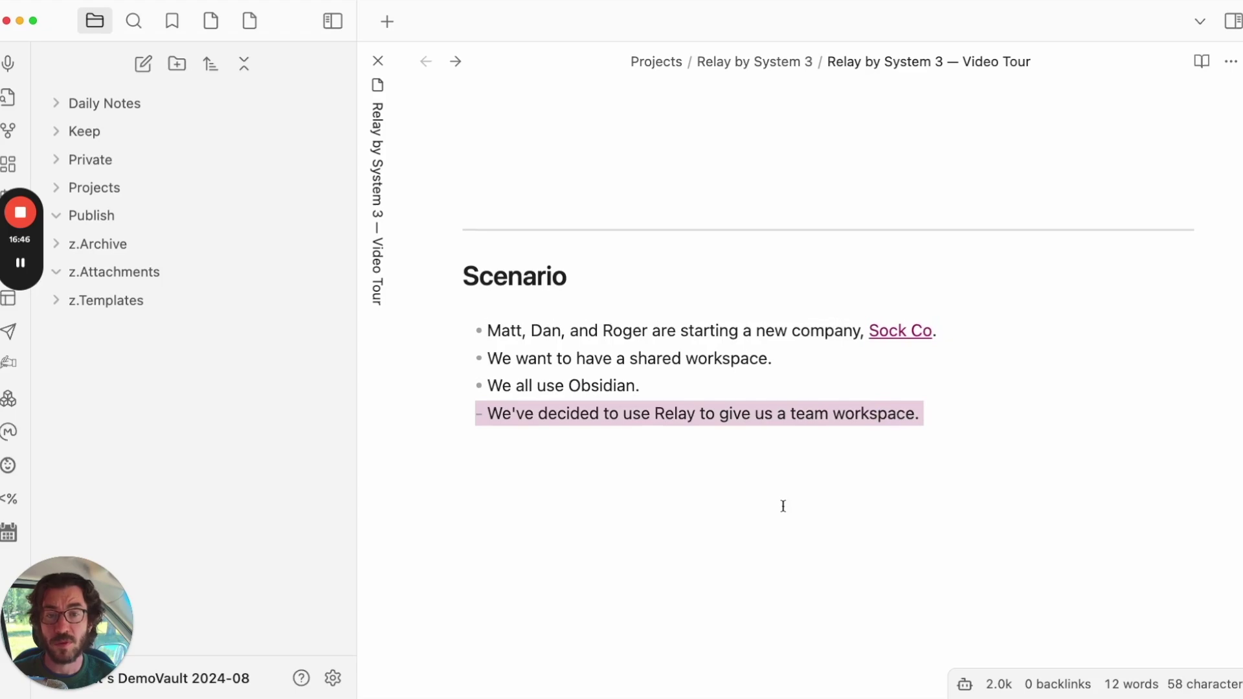
scroll(647, 421, "up", 10)
left_click(332, 677)
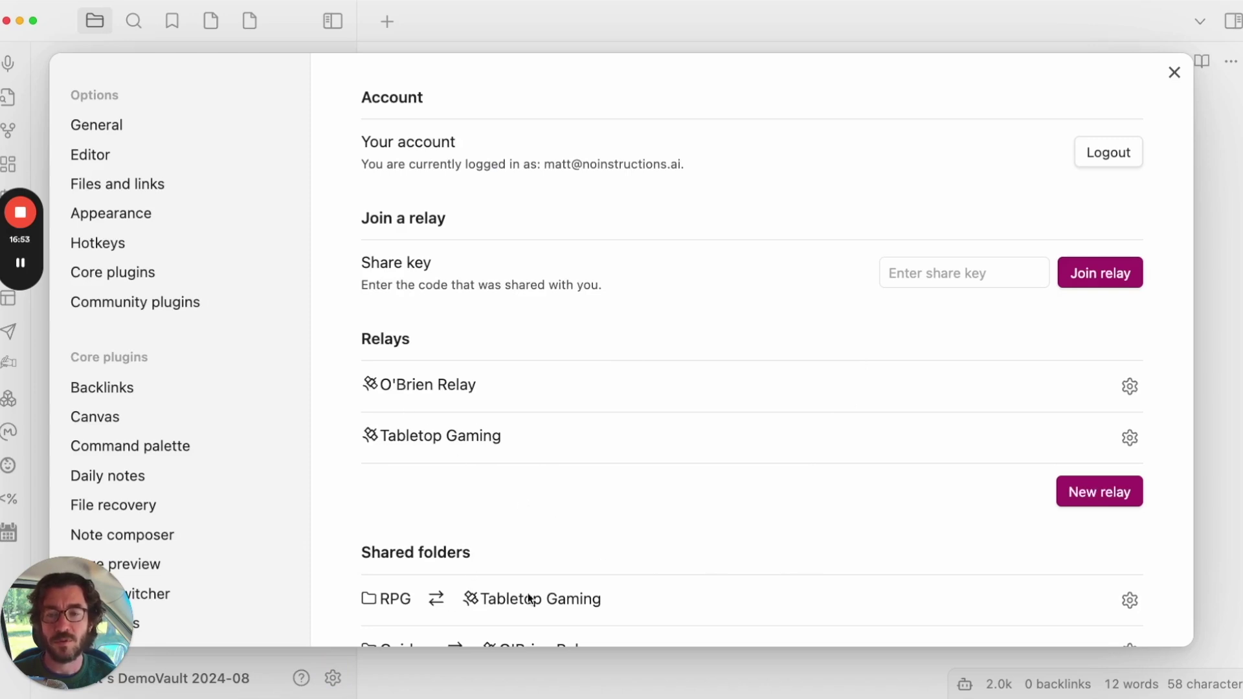
Look over the Relay settings page and focus the share key entry.
scroll(528, 596, "down", 3)
scroll(534, 359, "up", 3)
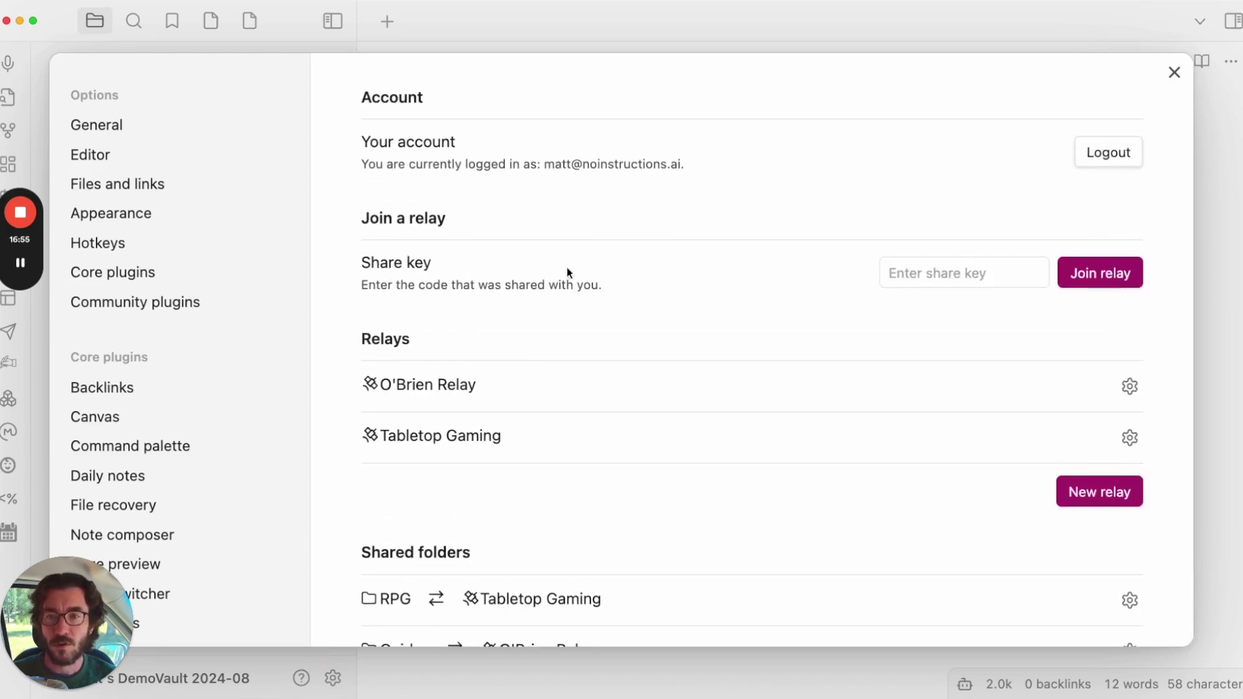
left_click(928, 268)
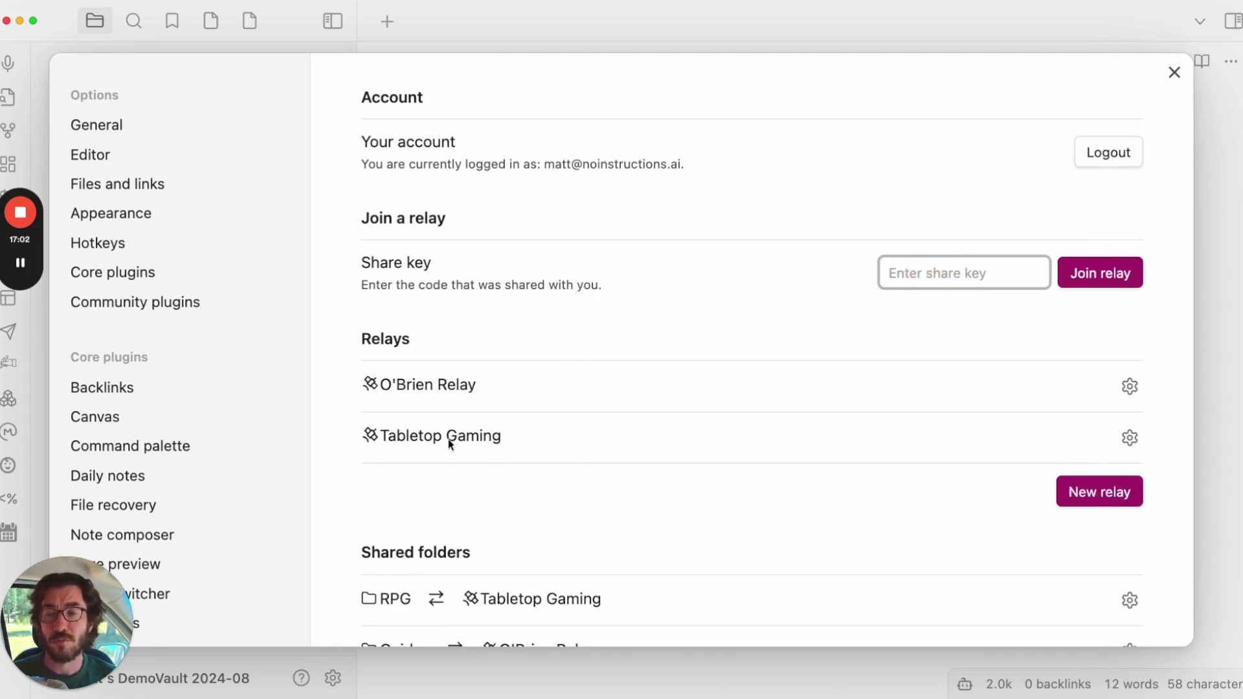
scroll(452, 444, "down", 3)
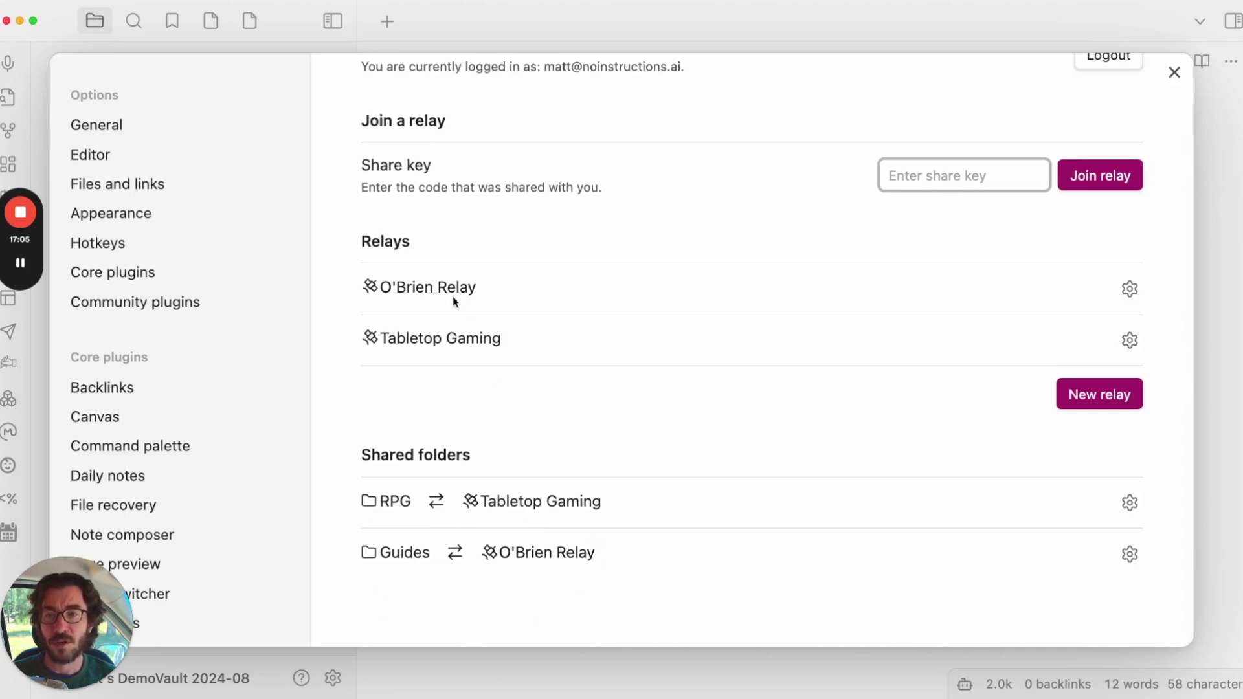
scroll(577, 400, "up", 3)
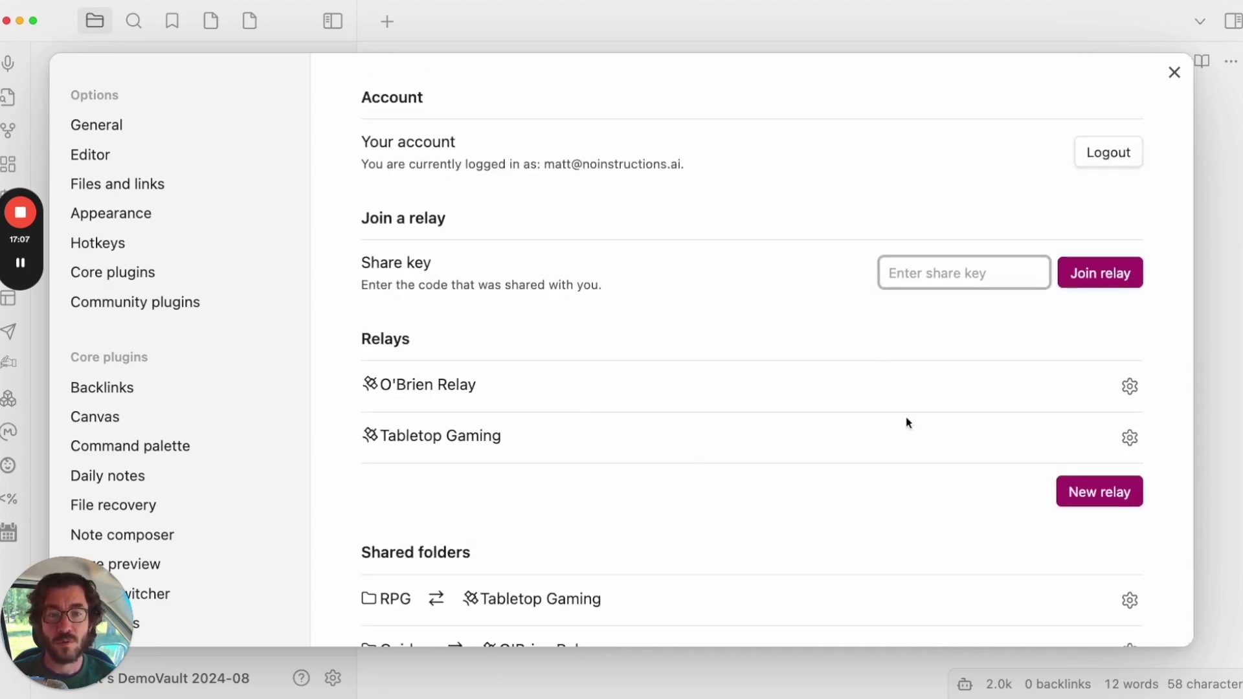
Create a new relay named 'Sock Co' and check off the Creating a new relay stop.
left_click(1096, 493)
left_click(1030, 195)
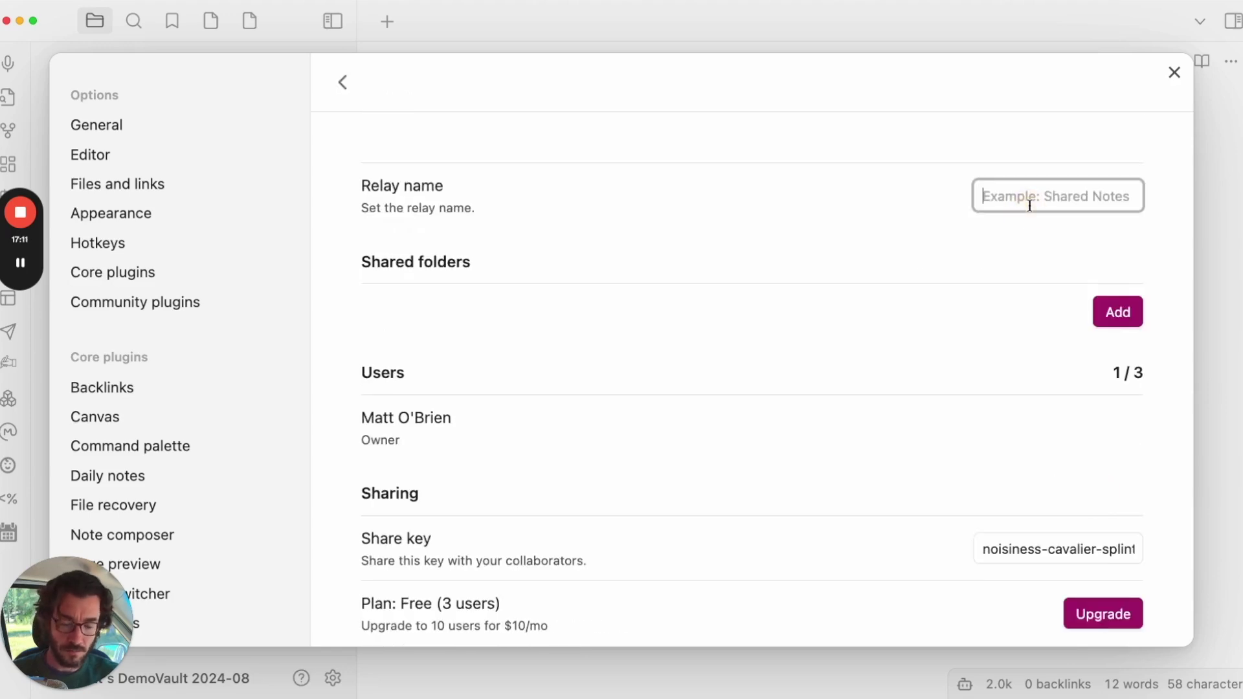
type("Scok")
key("BackSpace")
key("BackSpace")
key("BackSpace")
type("ock Co")
left_click(796, 386)
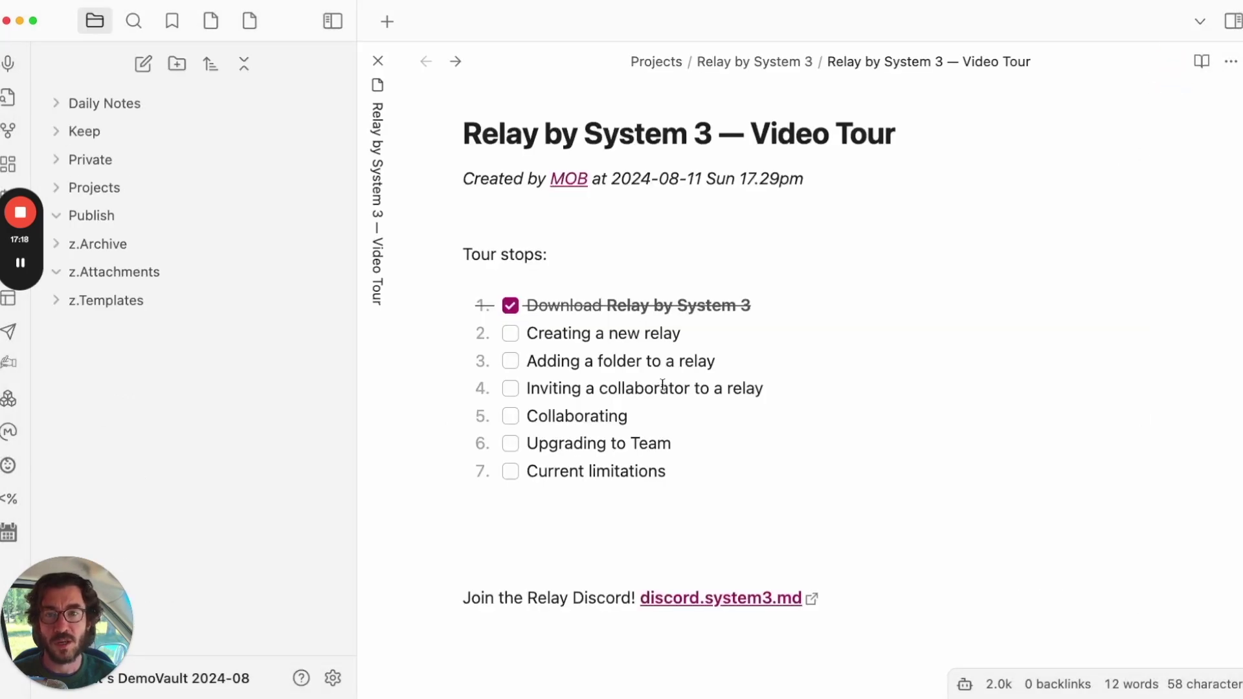
left_click(510, 333)
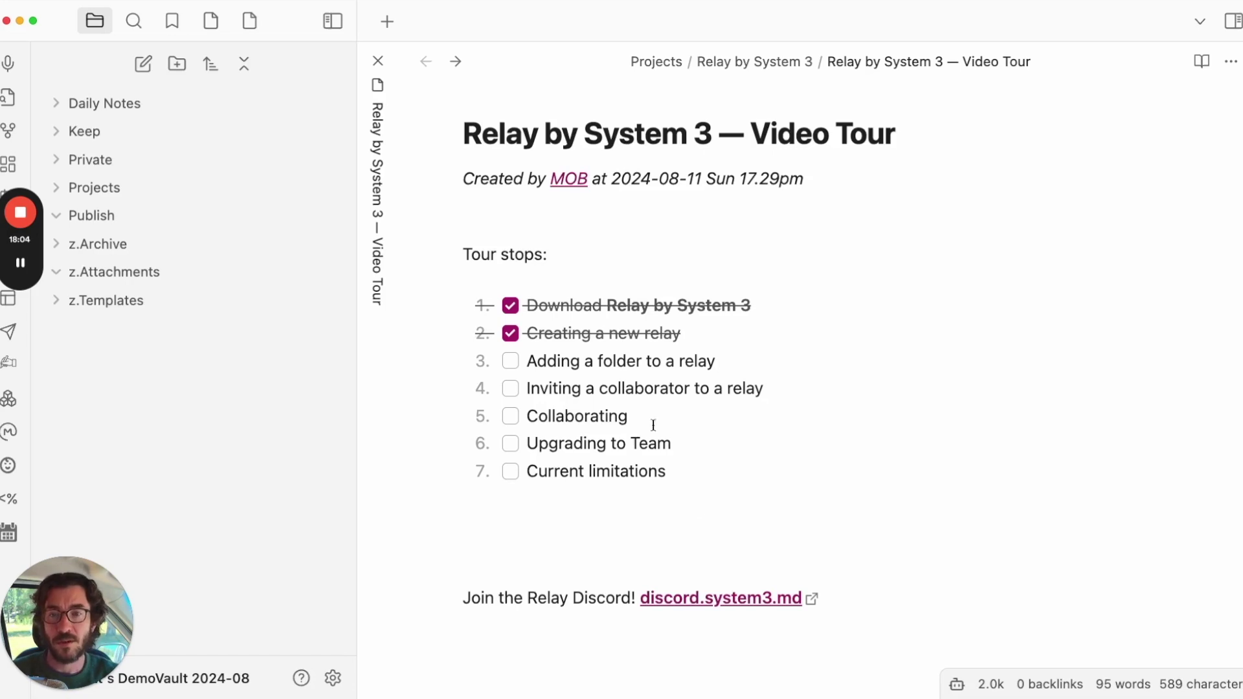
Add the Projects/Sock Co folder to the Sock Co relay, close settings and expand Projects.
left_click(333, 678)
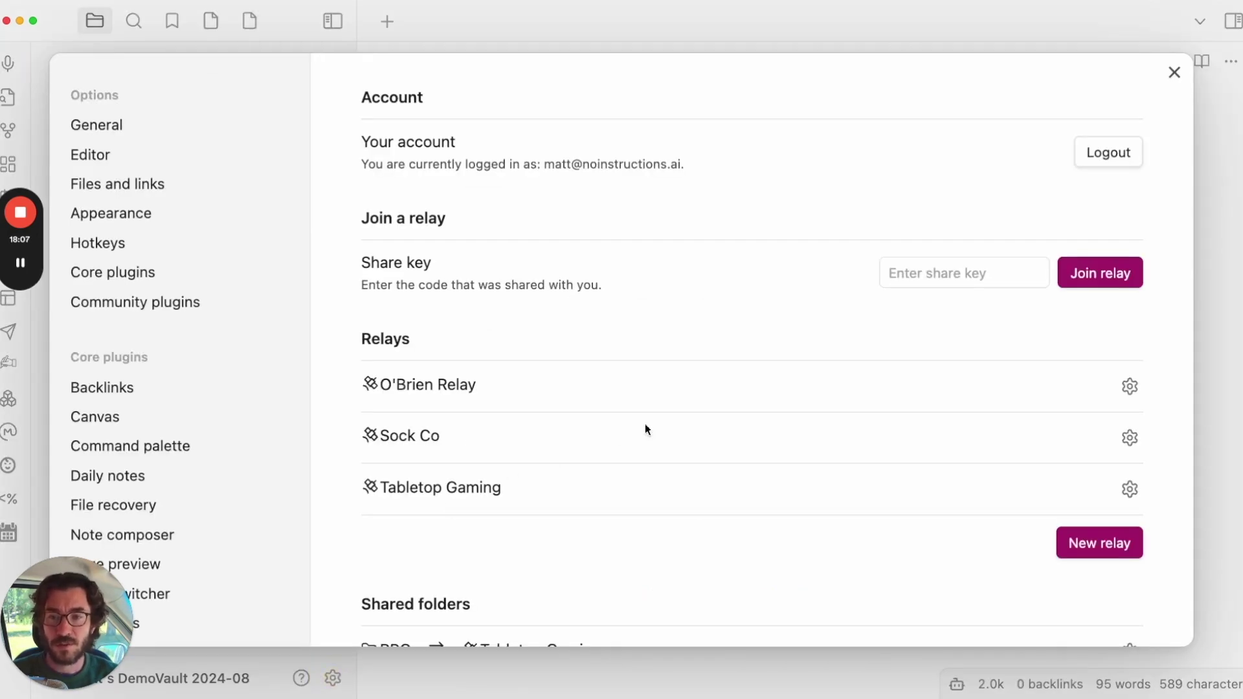
left_click(1129, 437)
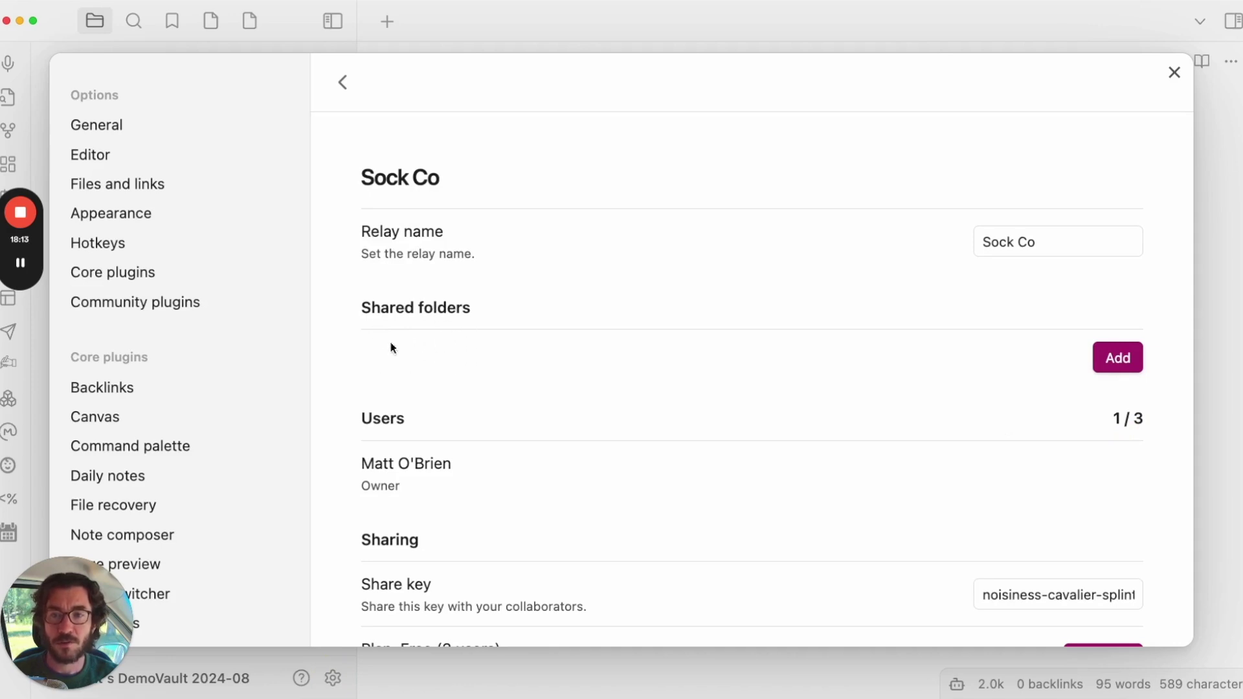
left_click(1116, 363)
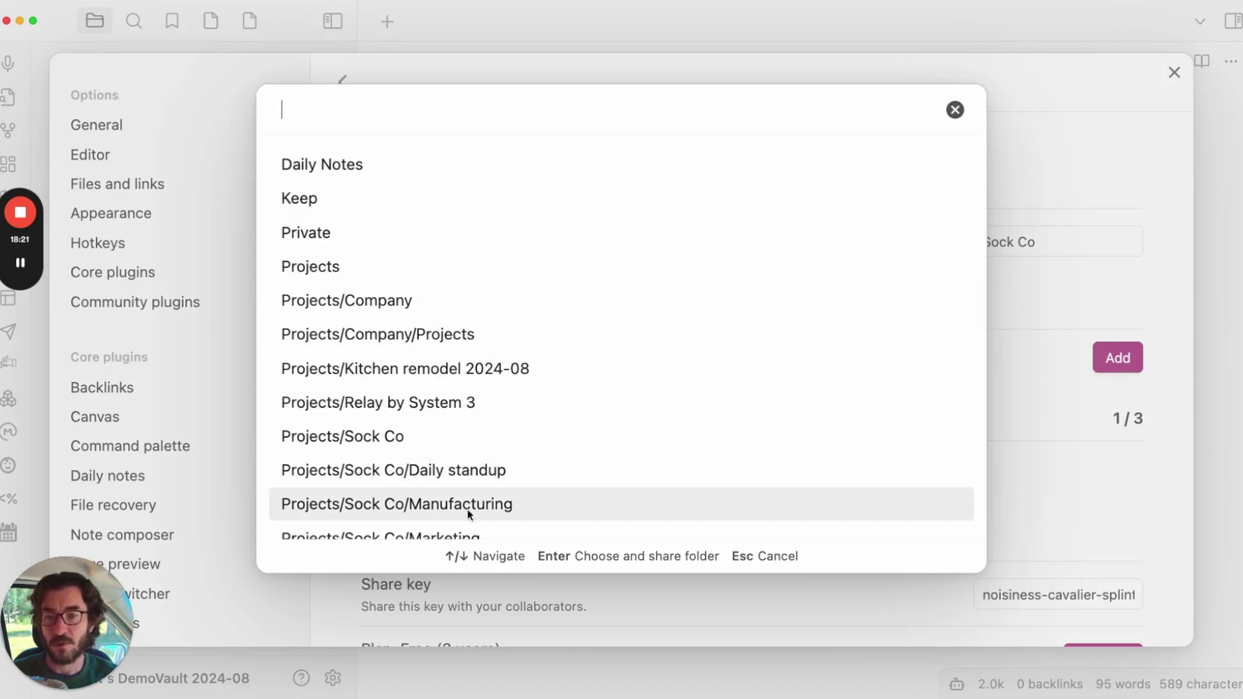
scroll(469, 511, "down", 2)
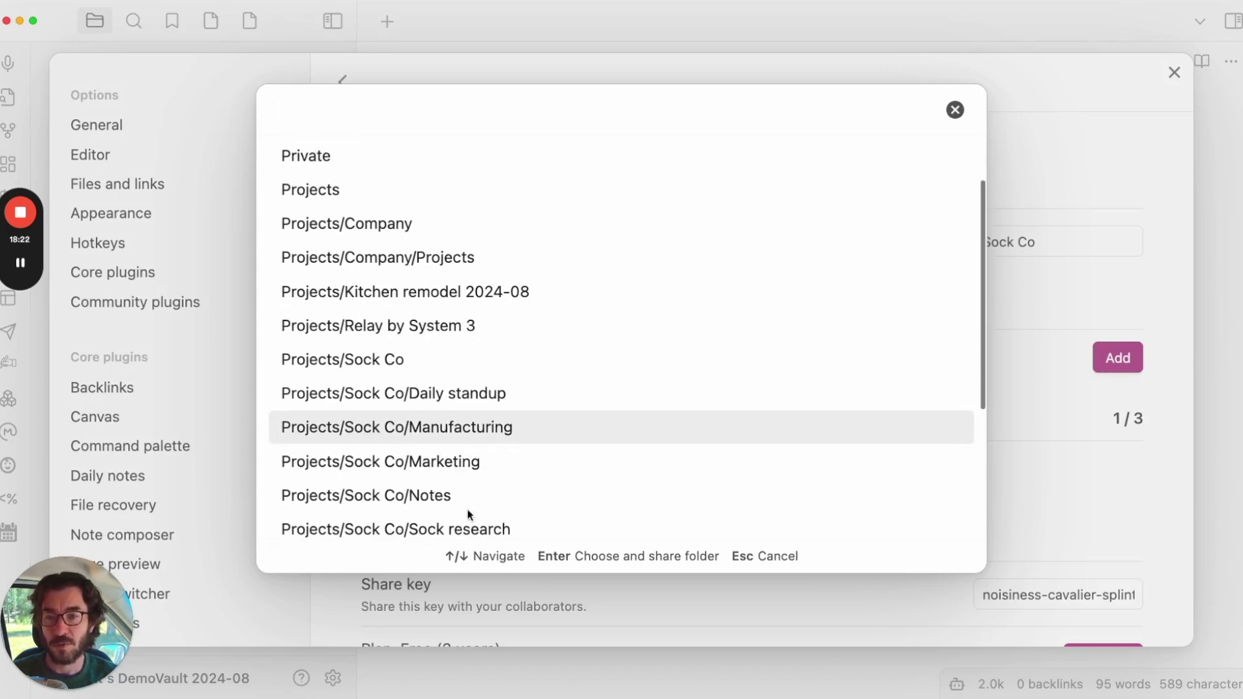
left_click(367, 363)
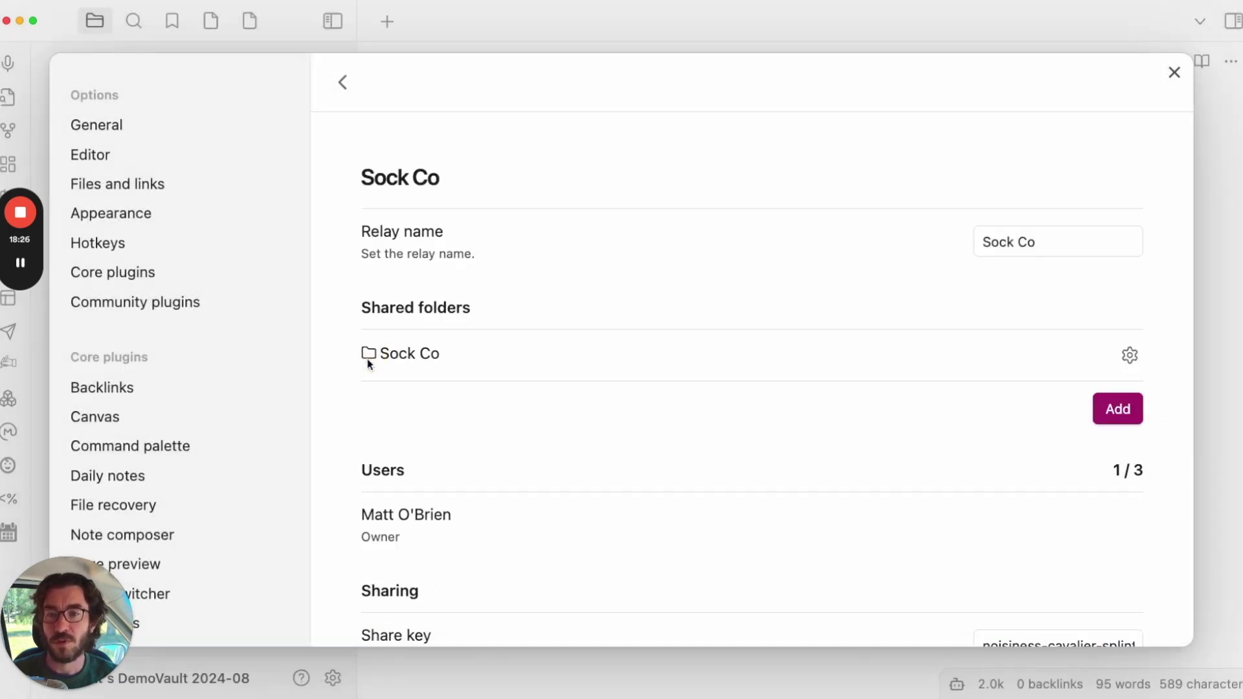
left_click(1174, 72)
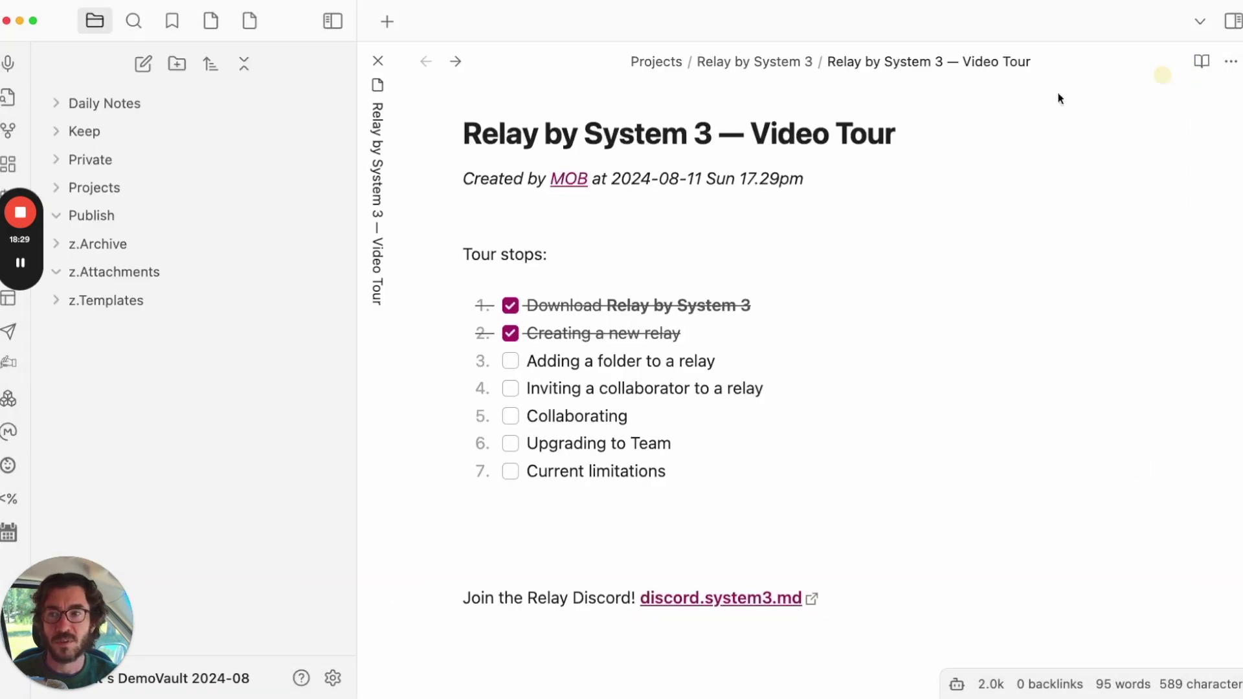
left_click(56, 189)
Check off the Adding a folder to a relay tour stop.
left_click_drag(38, 232, 28, 56)
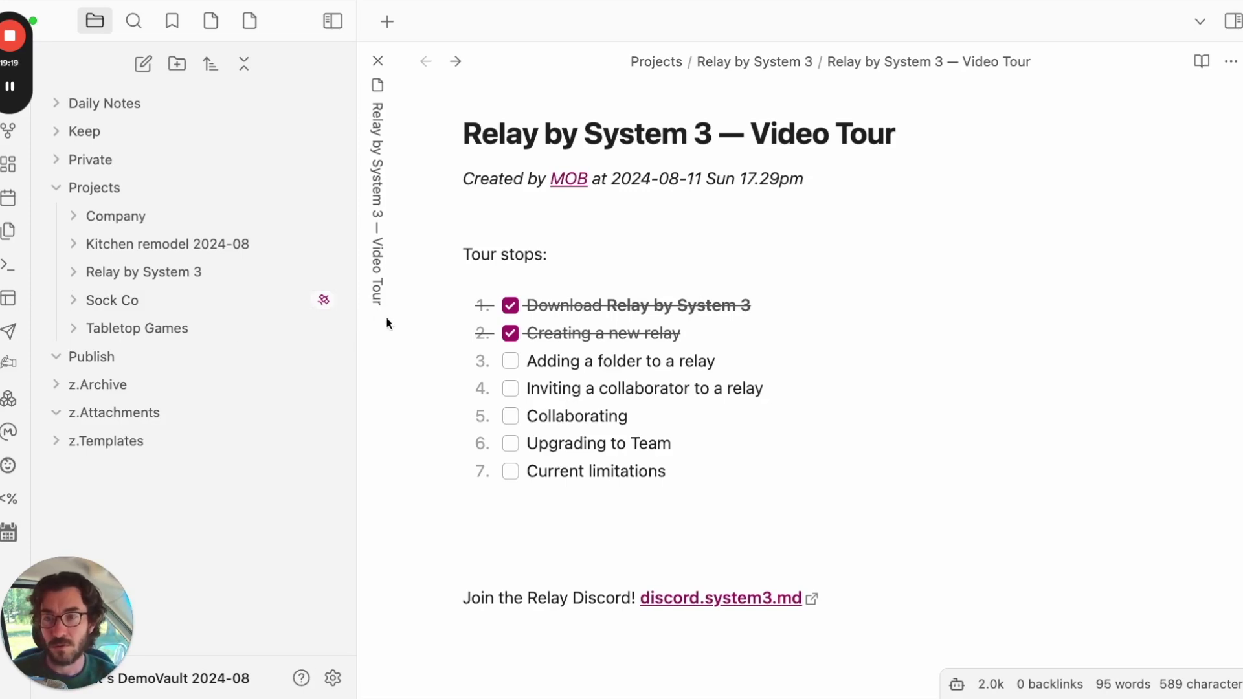
left_click(510, 363)
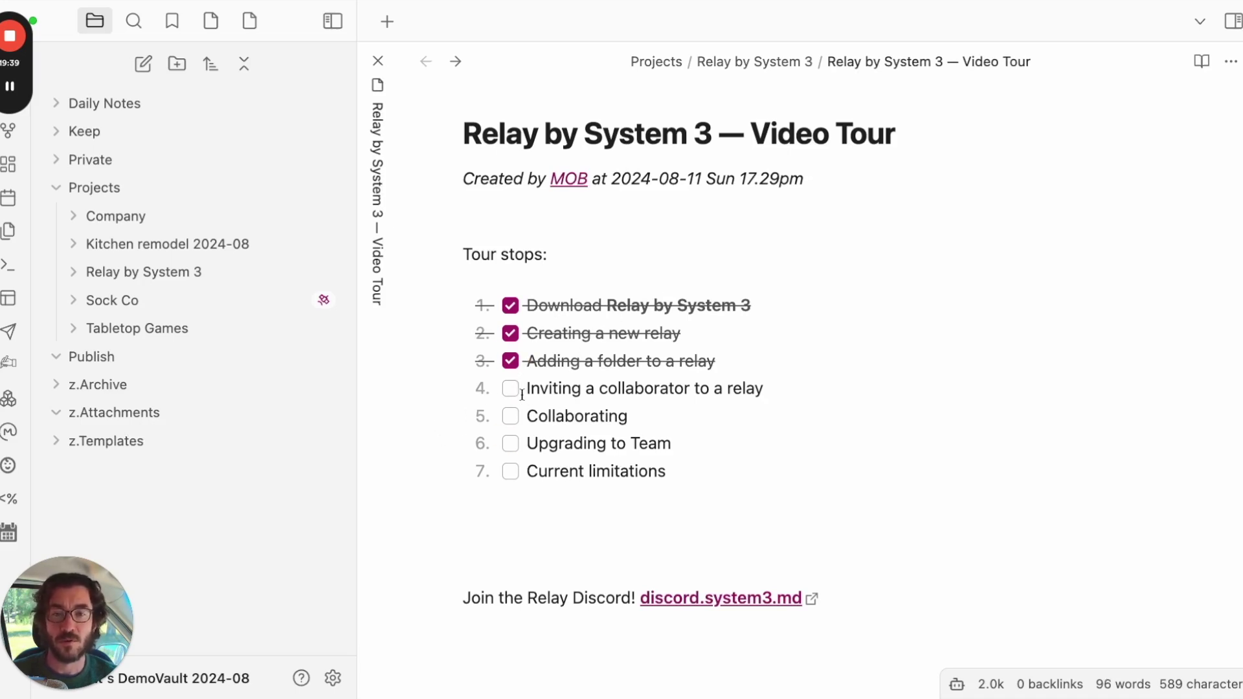
Copy the Sock Co relay's share key from its Sharing section in Relay settings.
left_click(334, 679)
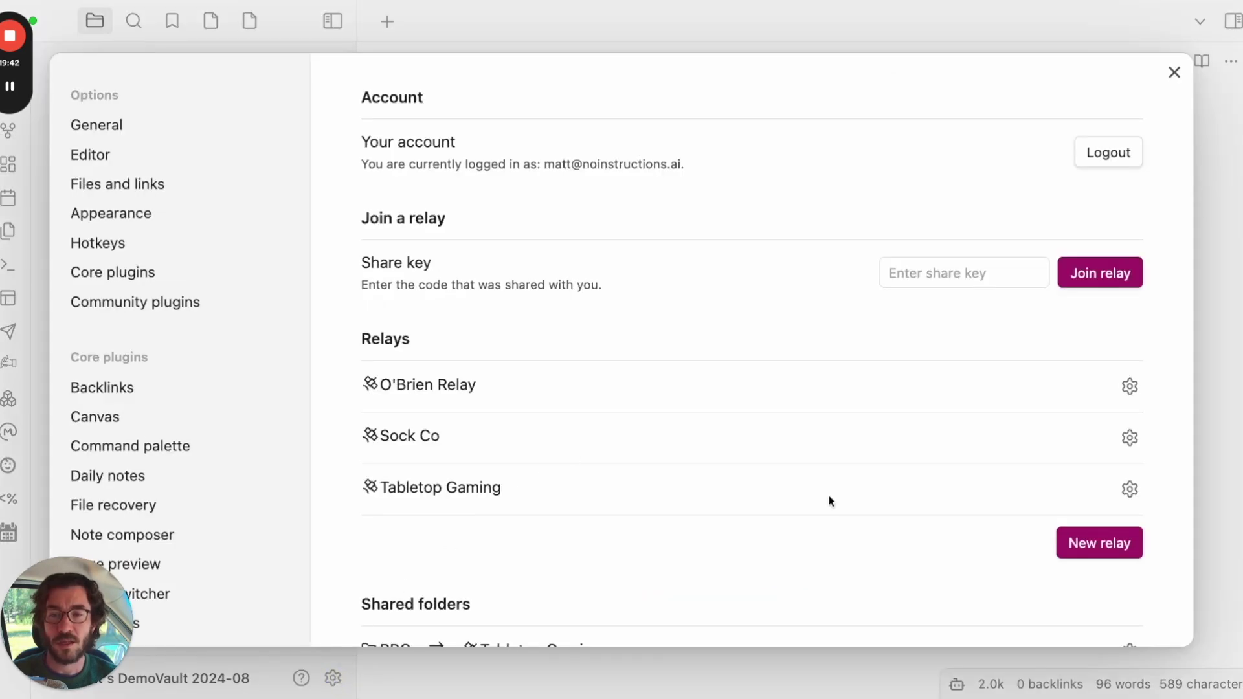
left_click(1136, 440)
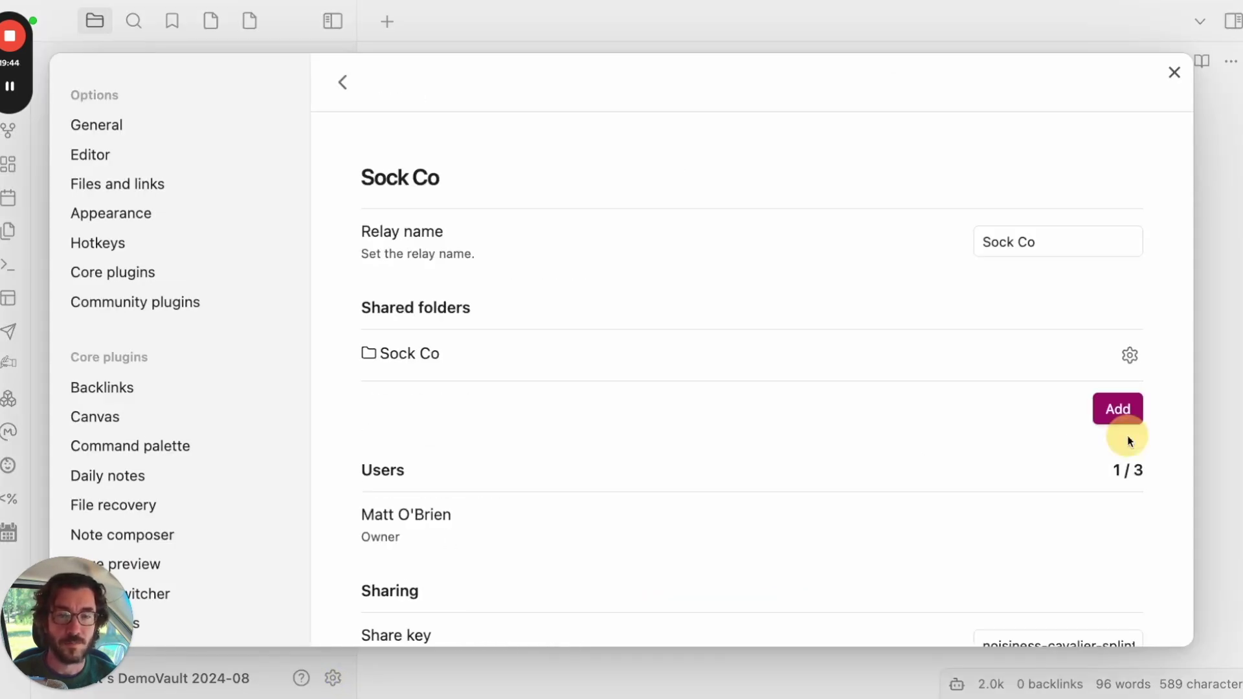
scroll(766, 465, "down", 5)
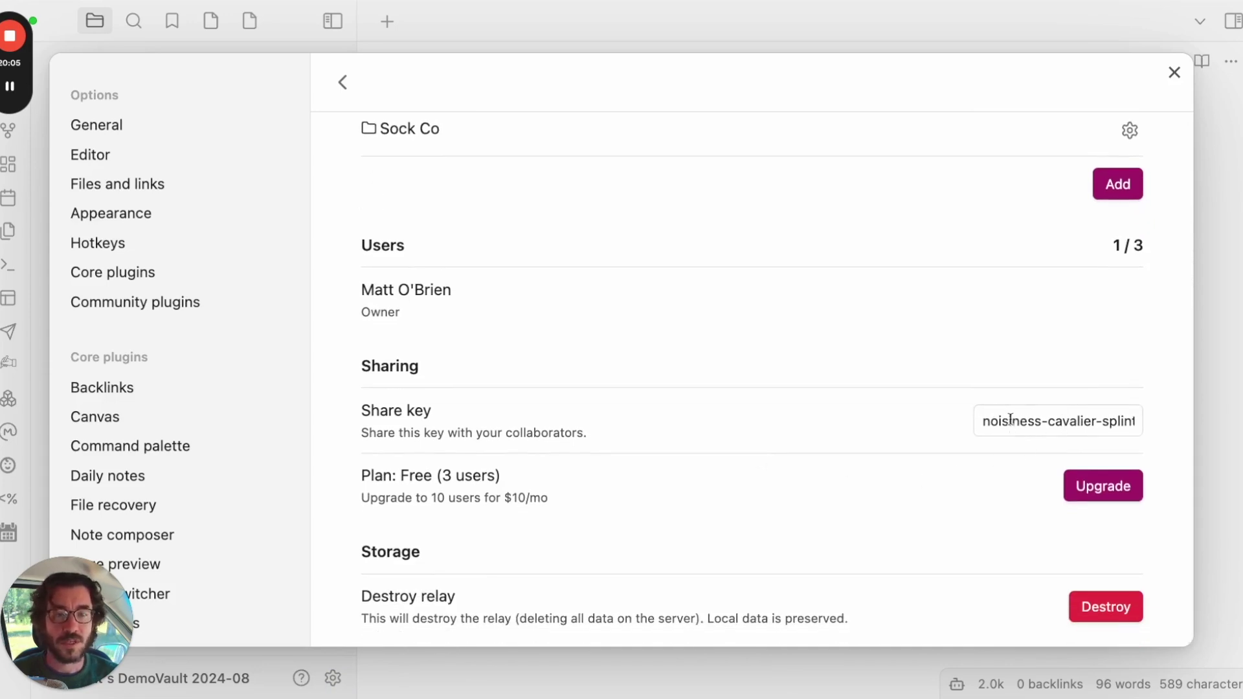
left_click(1011, 419)
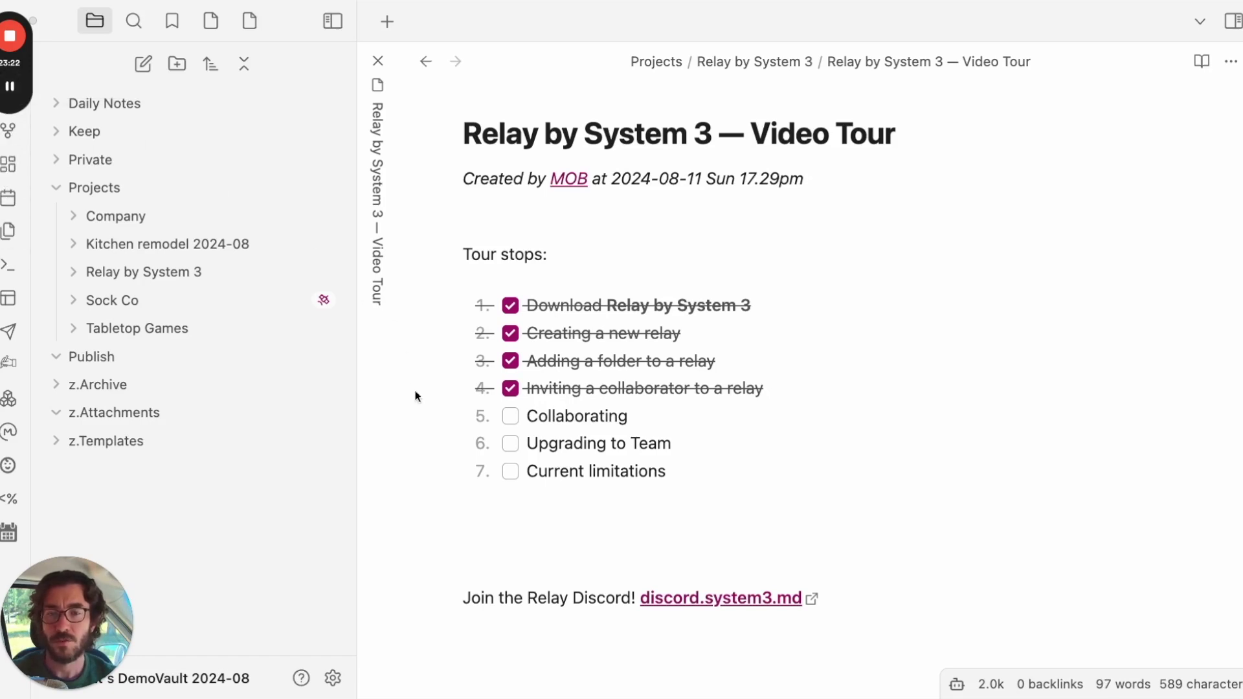
View the Sock Co relay's Users list in Relay plugin settings, then close settings.
left_click(333, 678)
scroll(180, 530, "down", 5)
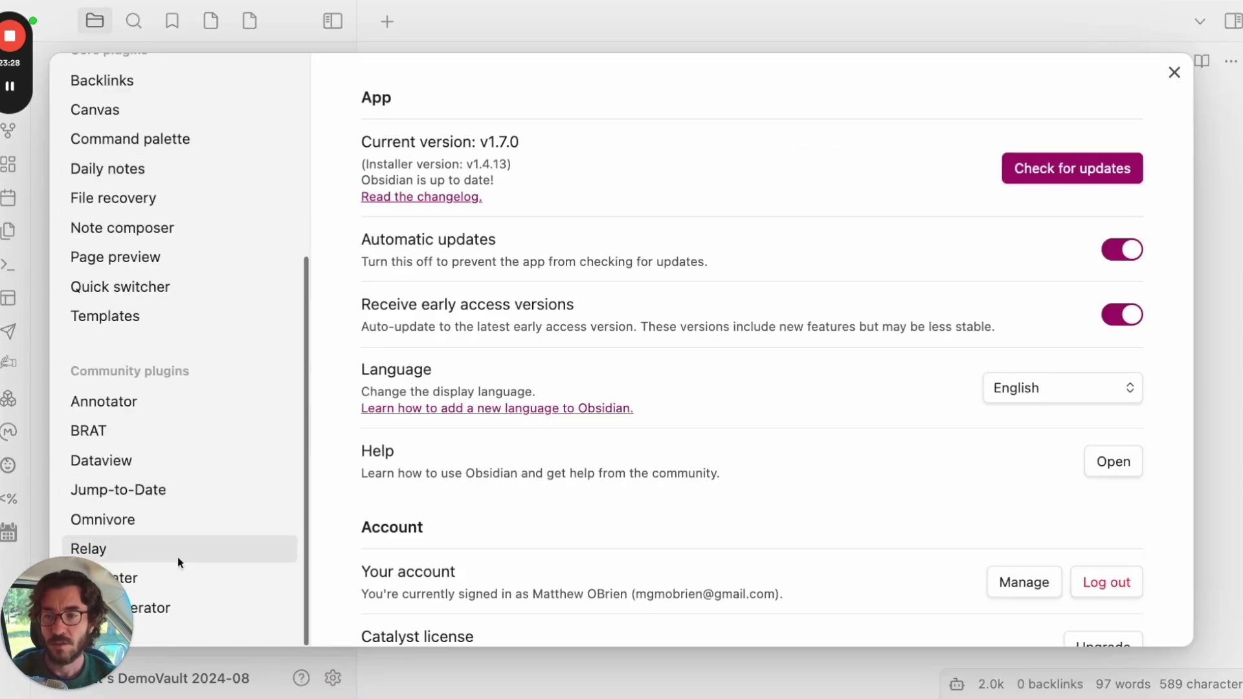
left_click(177, 550)
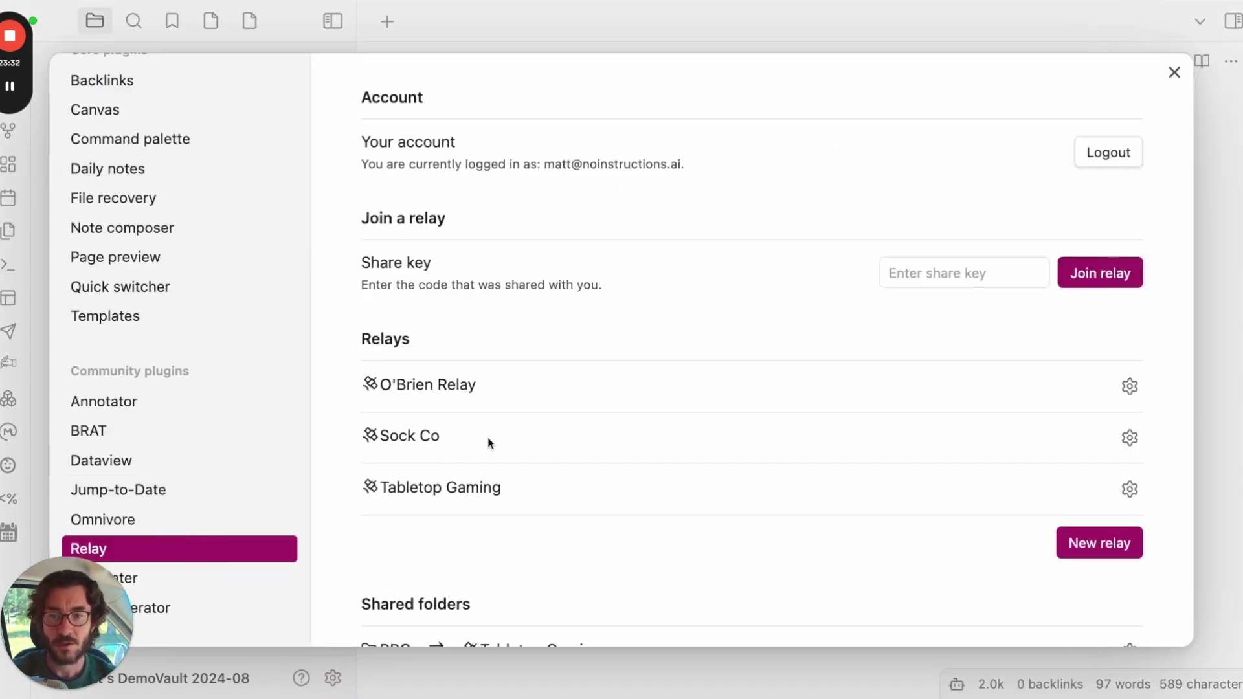
left_click(1129, 437)
scroll(763, 502, "down", 3)
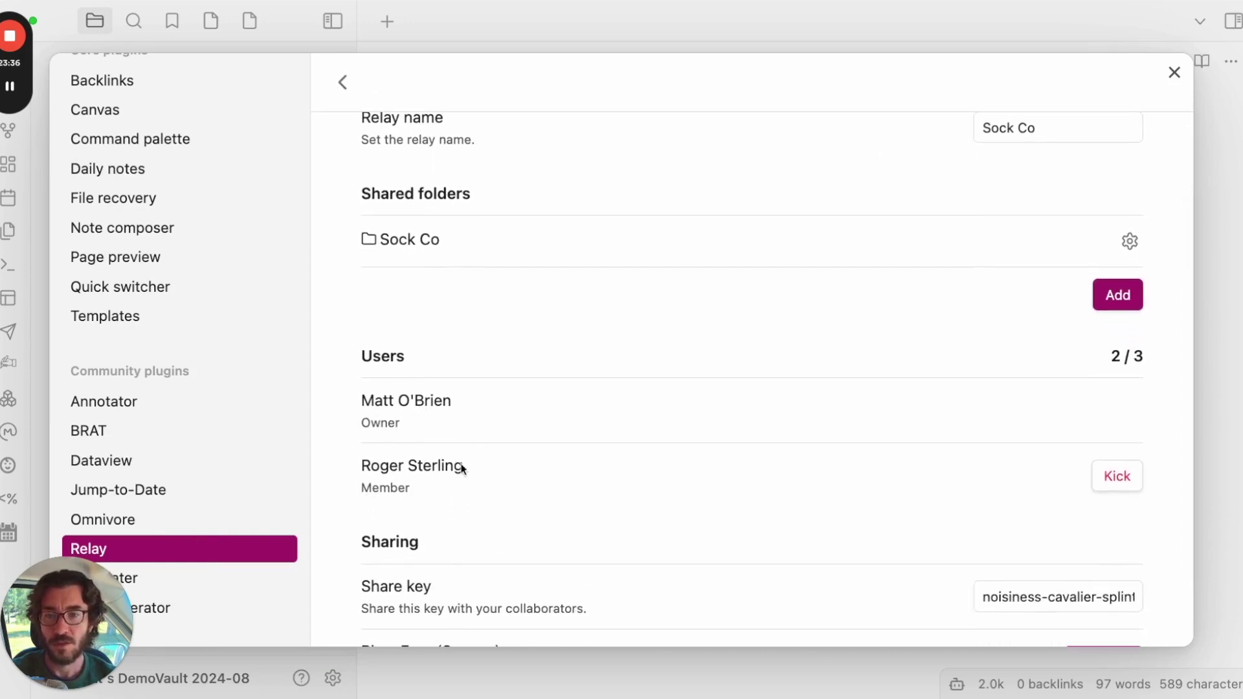
left_click(1174, 72)
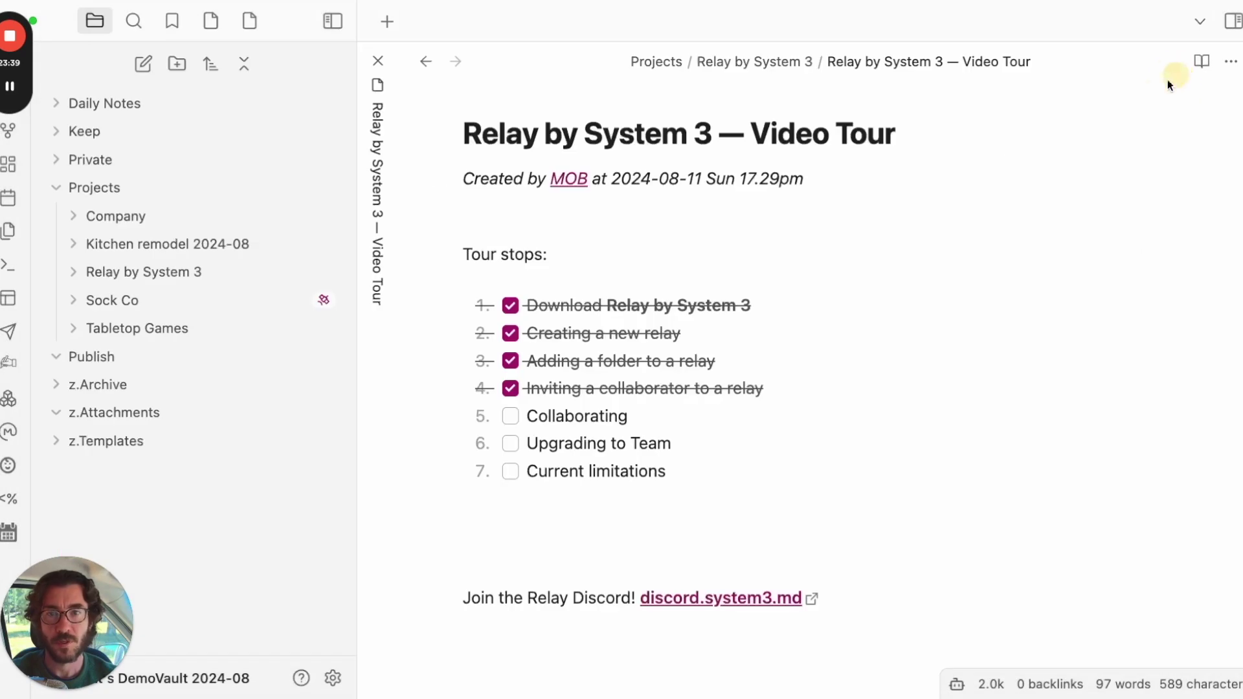
Expand Sock Co and Sock research, view the knit socks note, then open Darn Tough Socks.
left_click(73, 302)
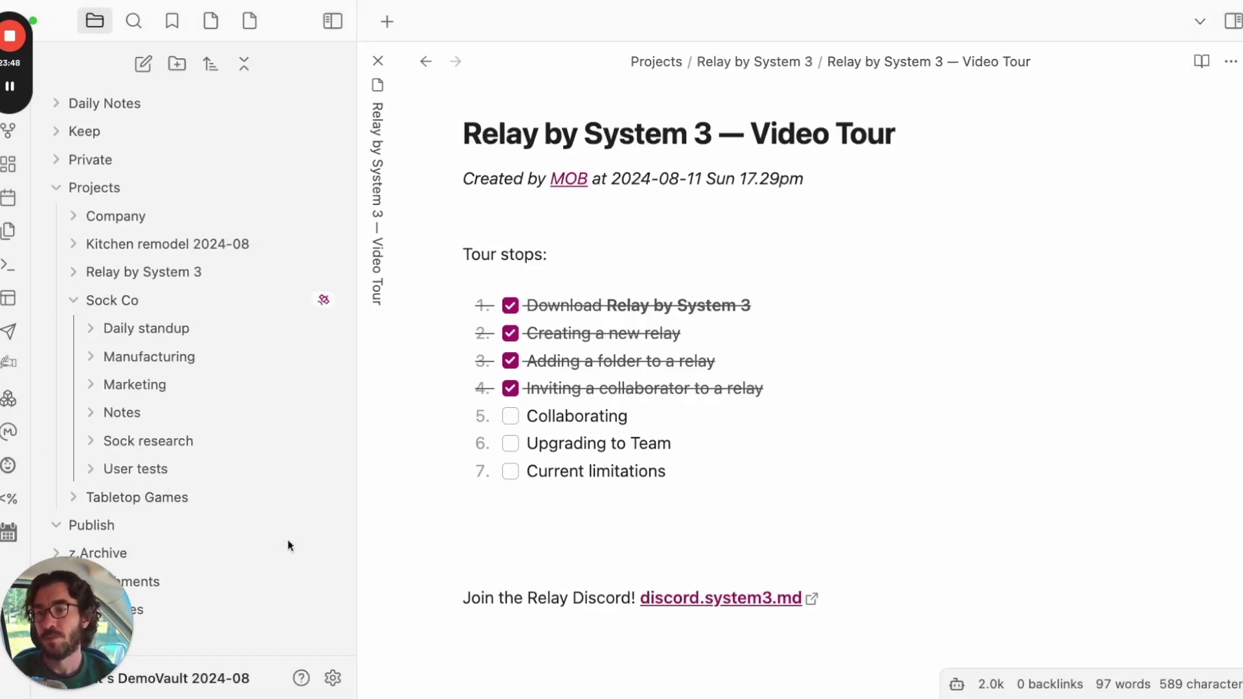
left_click(92, 440)
scroll(214, 445, "down", 5)
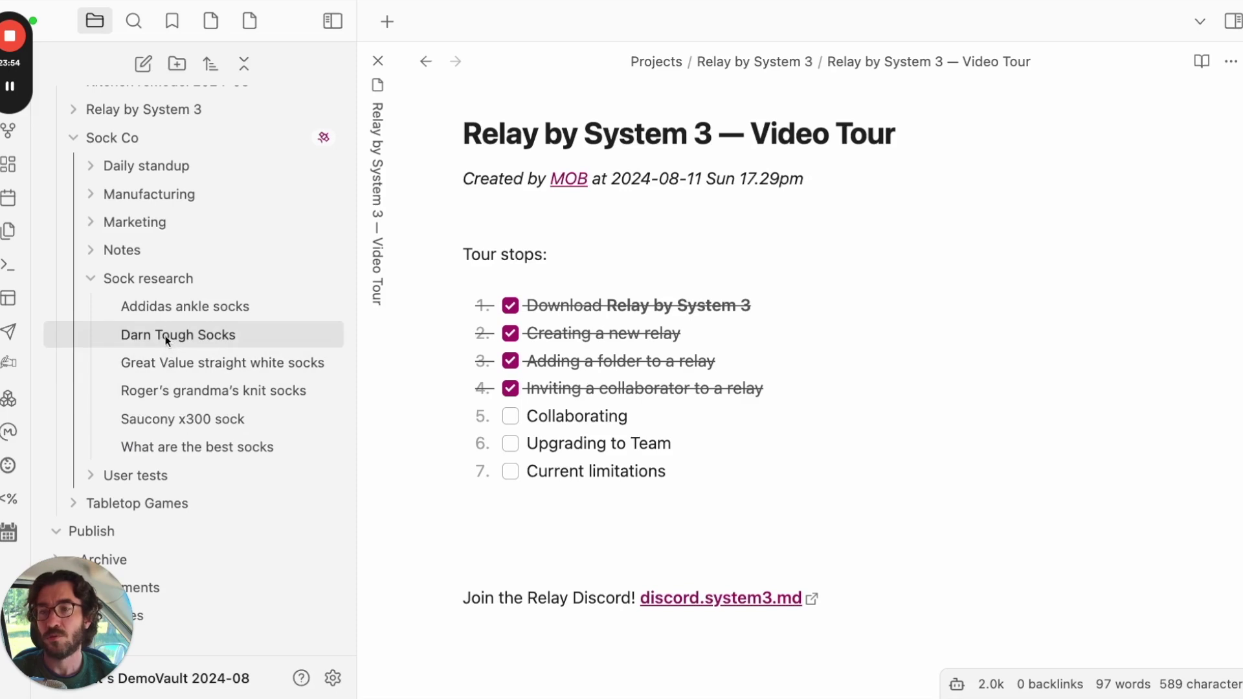
left_click(181, 393)
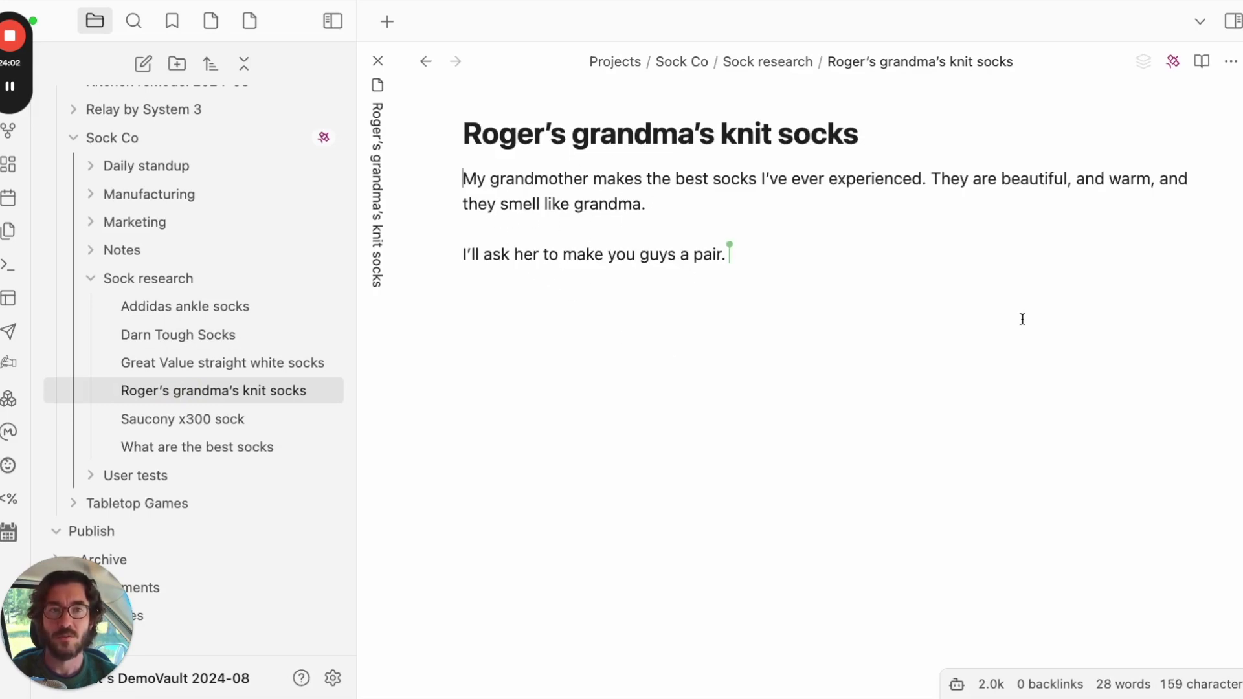
mouse_move(785, 245)
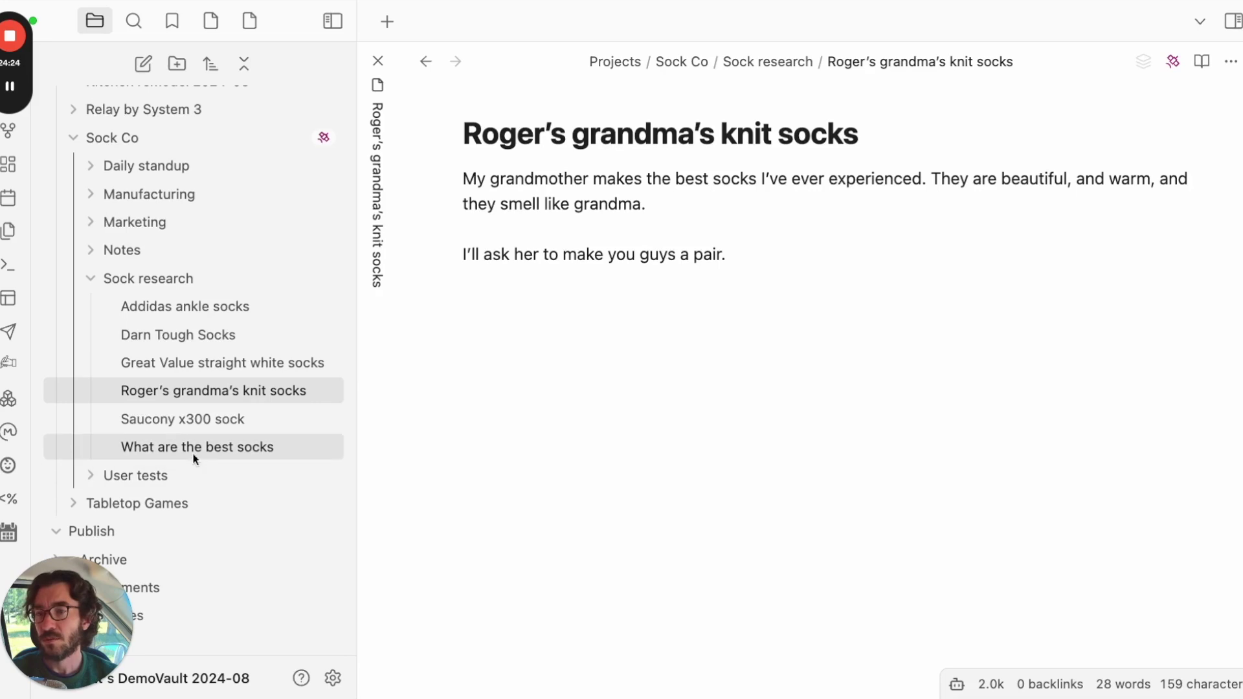
left_click(174, 335)
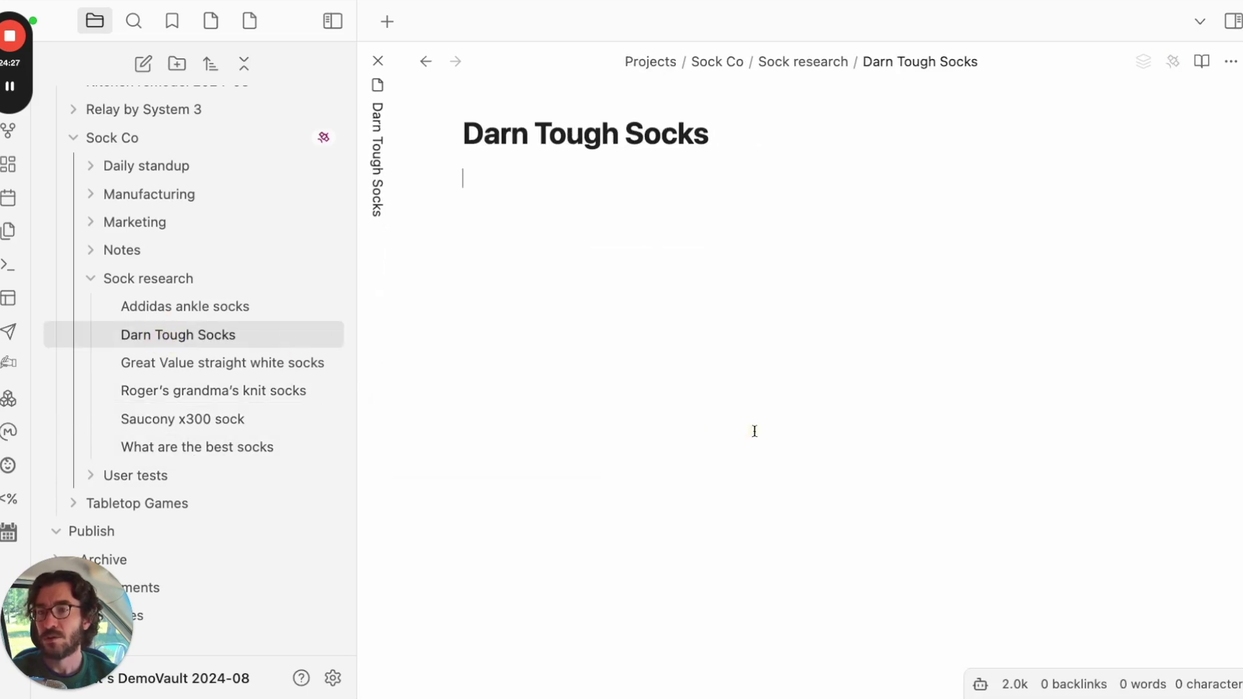
Add a stamped comment 'I've tried these they're great!' plus a short reply to the collaborator.
left_click(485, 183)
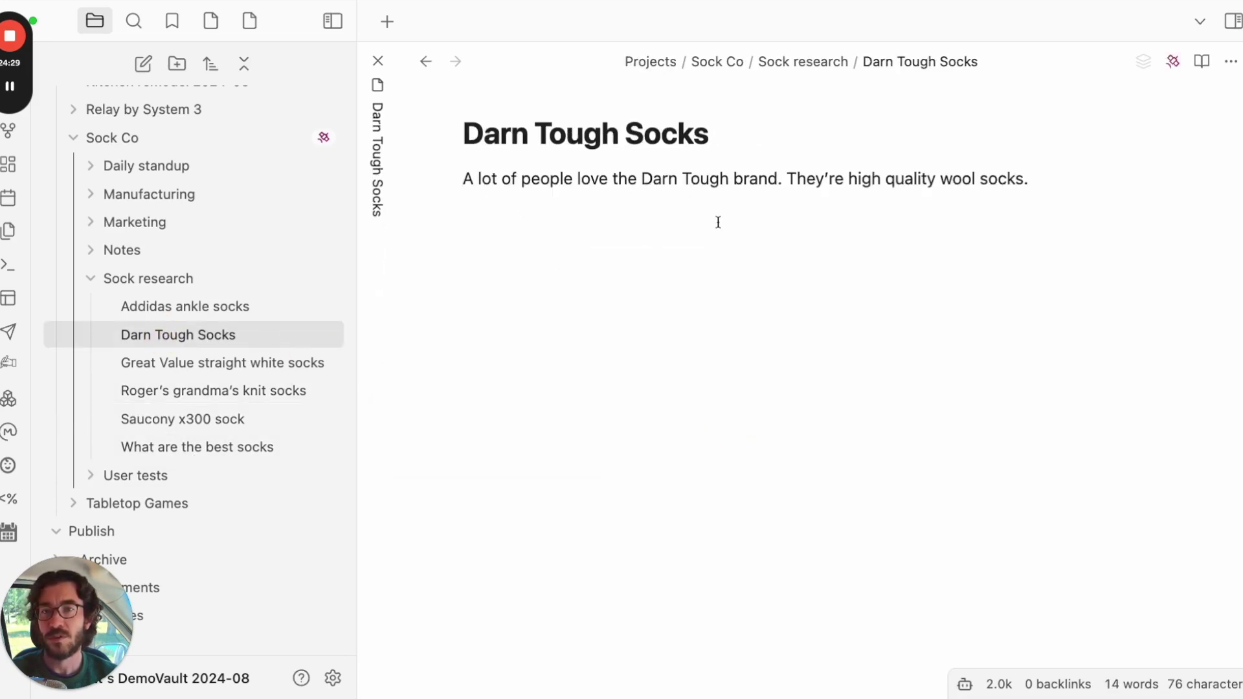
left_click(754, 246)
key("Return")
key("Return")
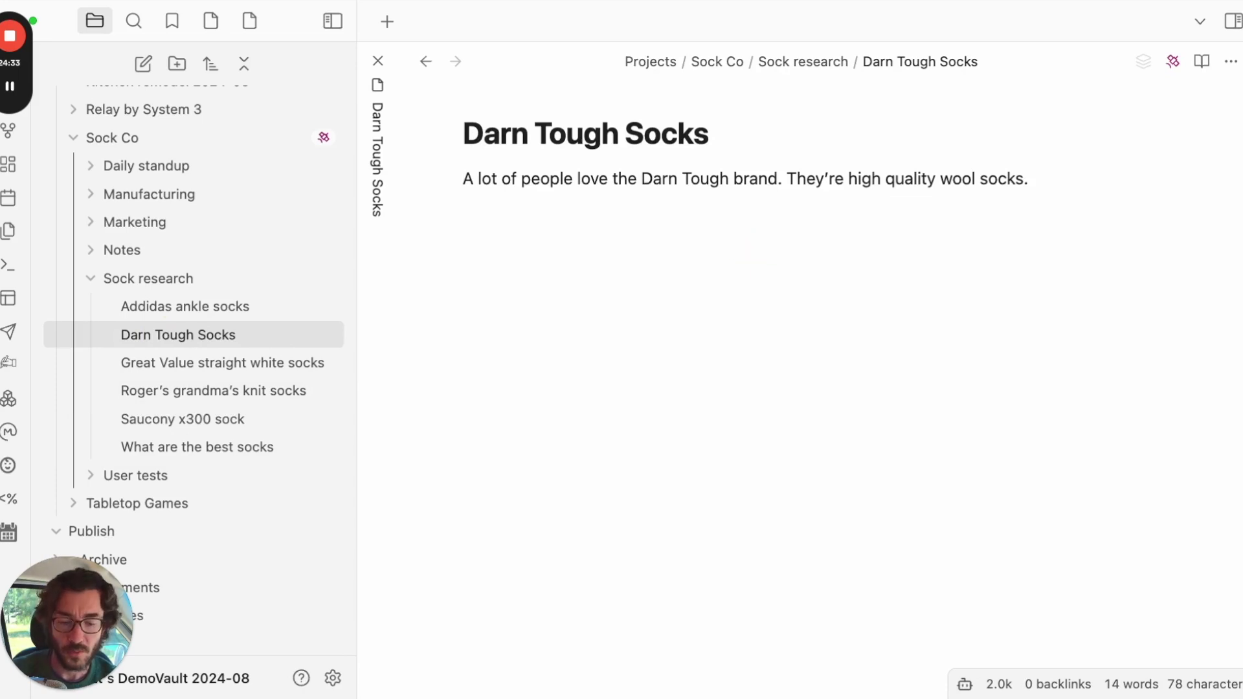
key("super+shift+m")
type("I've tried ")
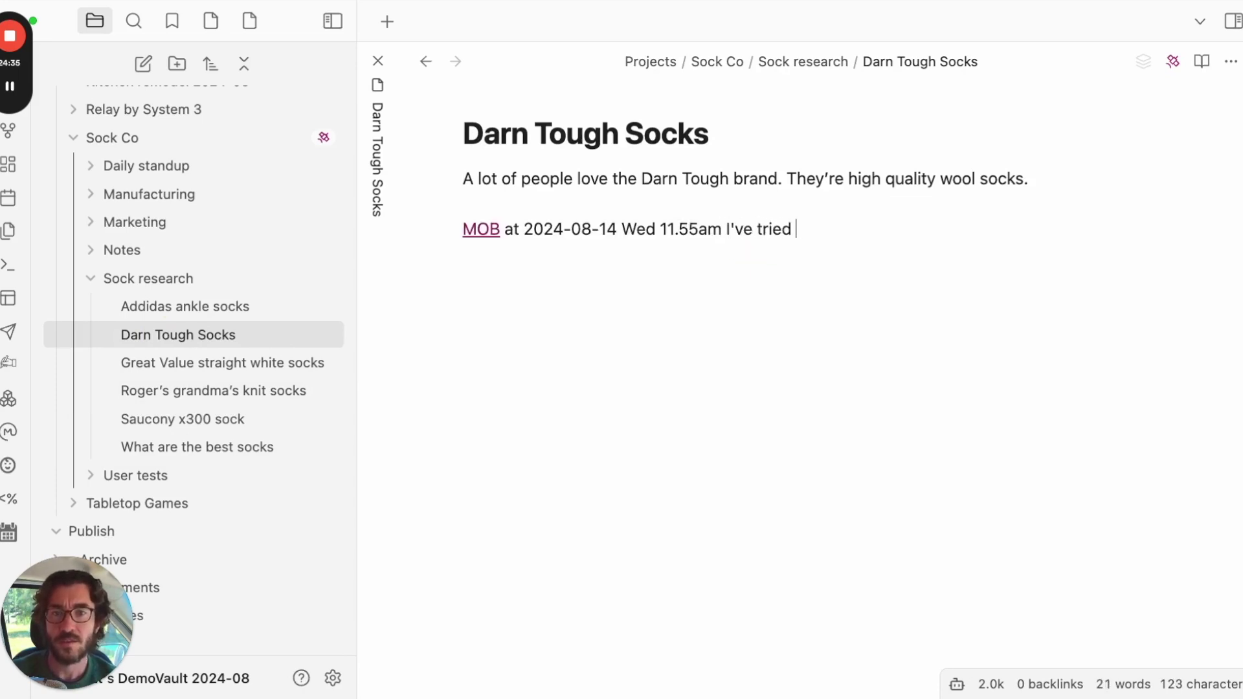
type("these they're great!")
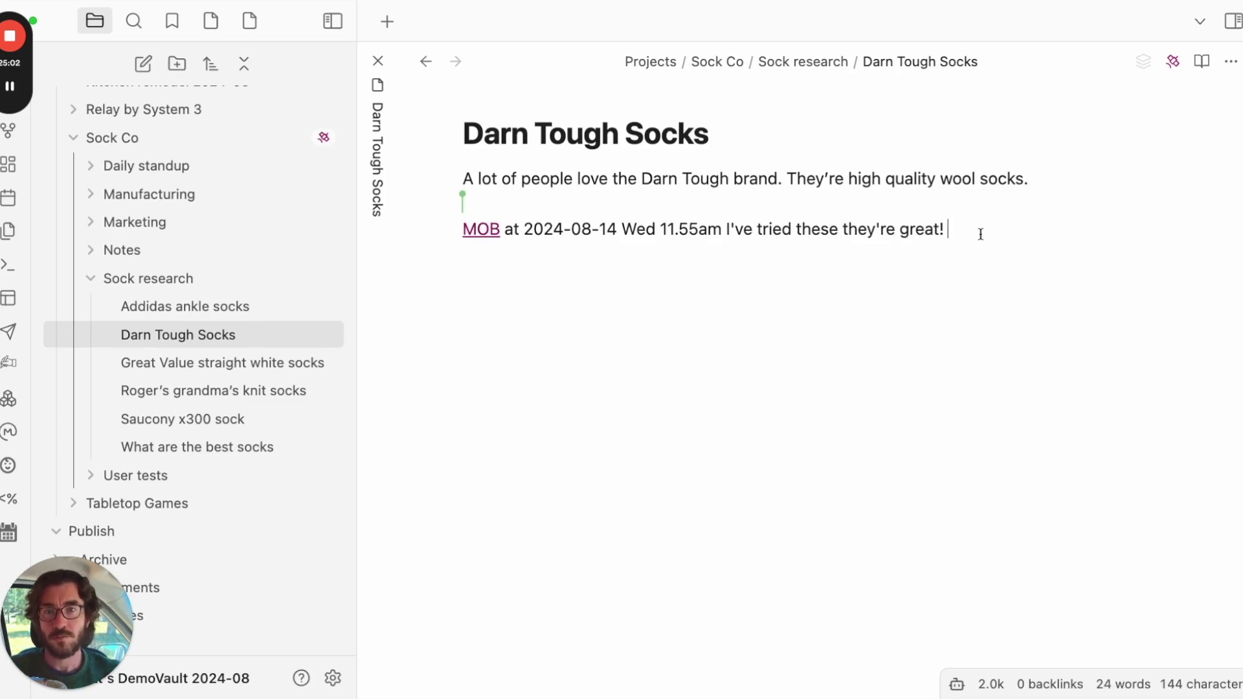
key("Return")
key("Return")
key("Return")
left_click(981, 234)
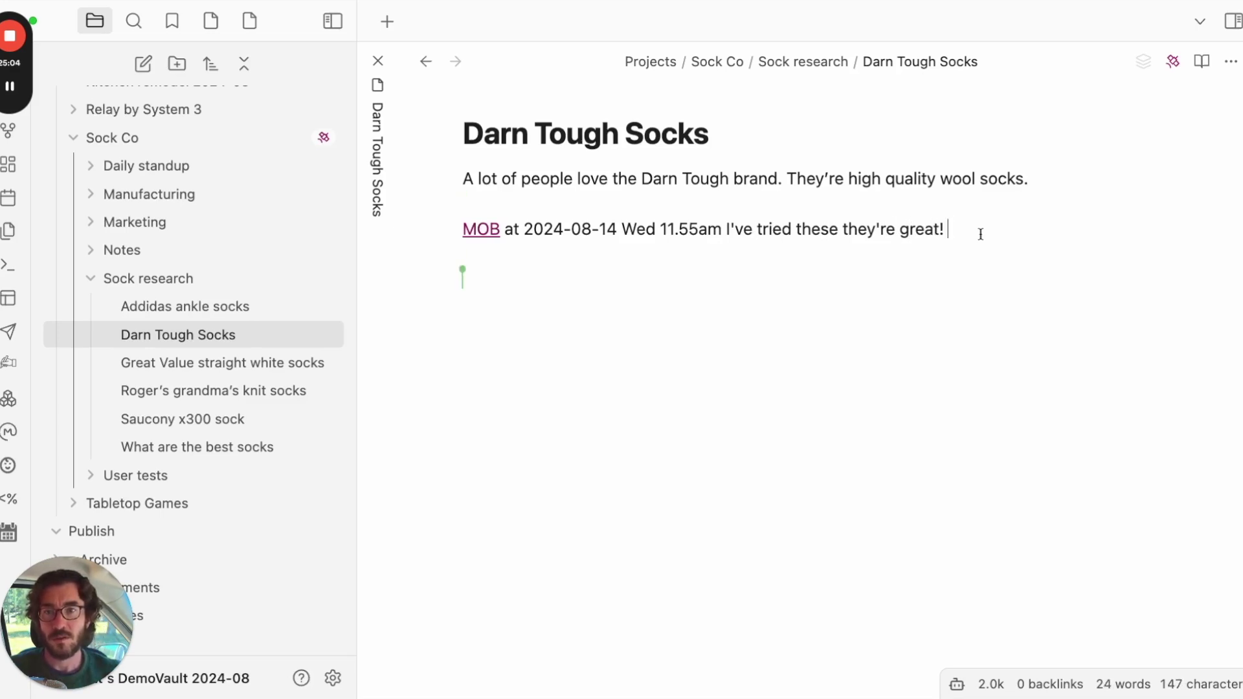
type("That's super")
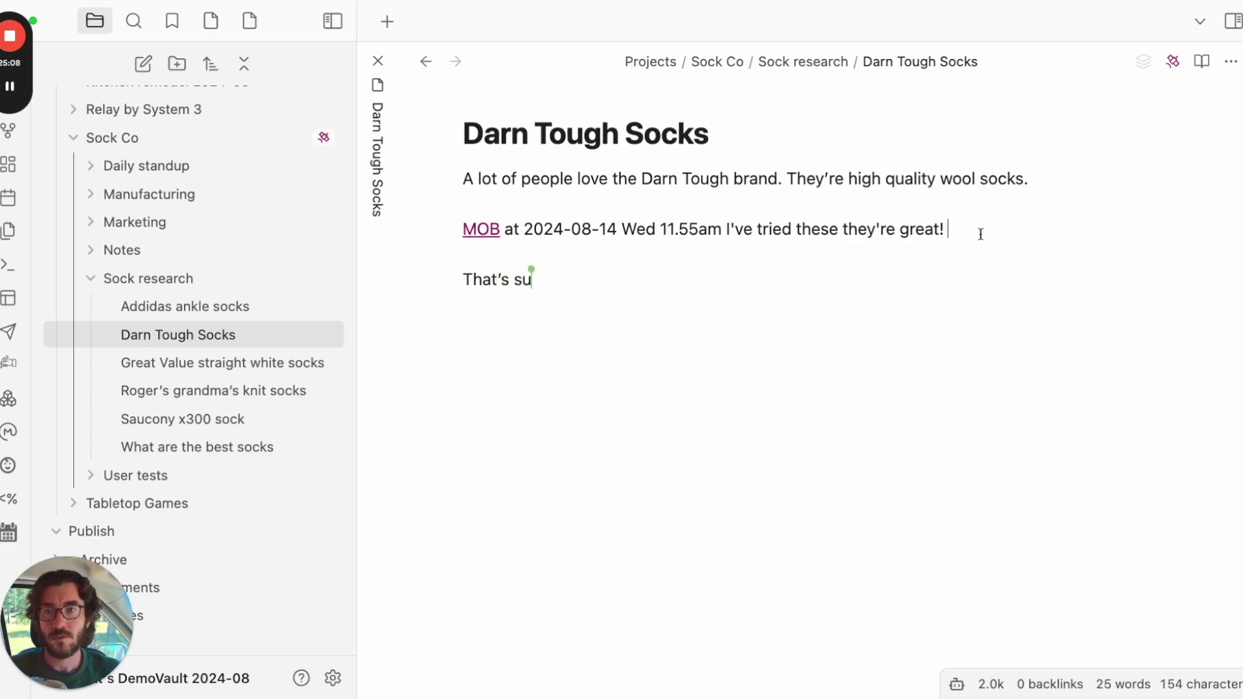
type(" cool matt.")
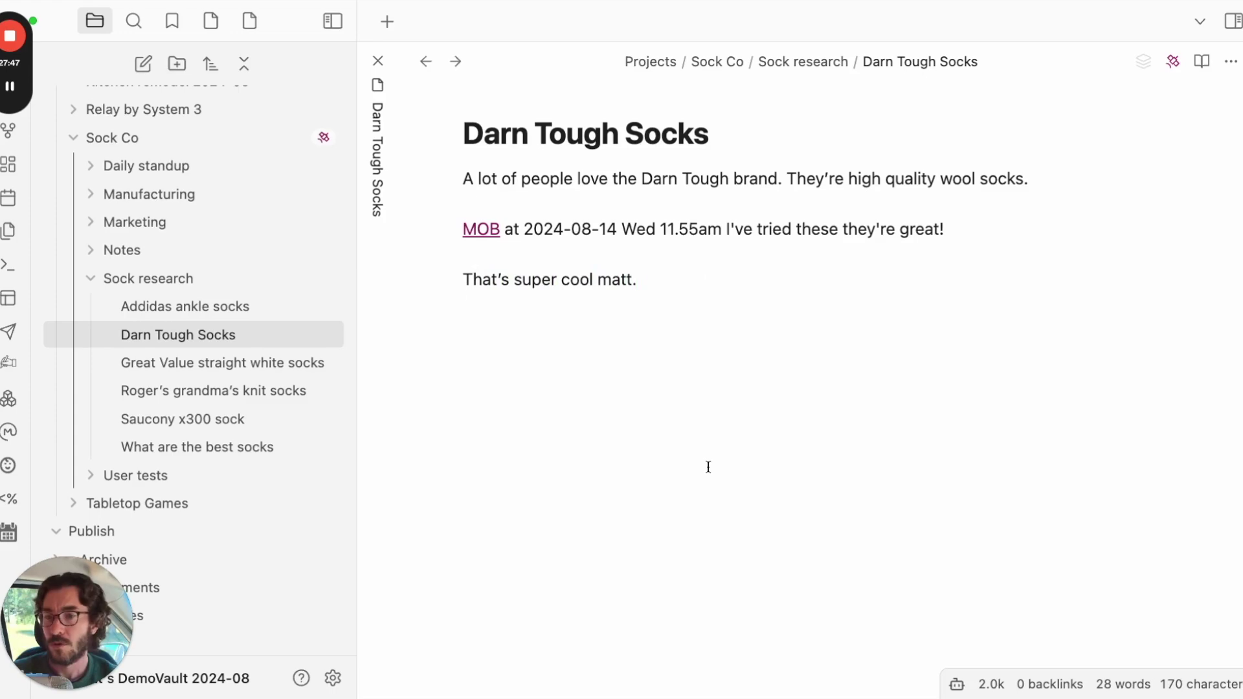
Check that the Sock Co relay now lists three of three users, then close settings.
left_click(333, 678)
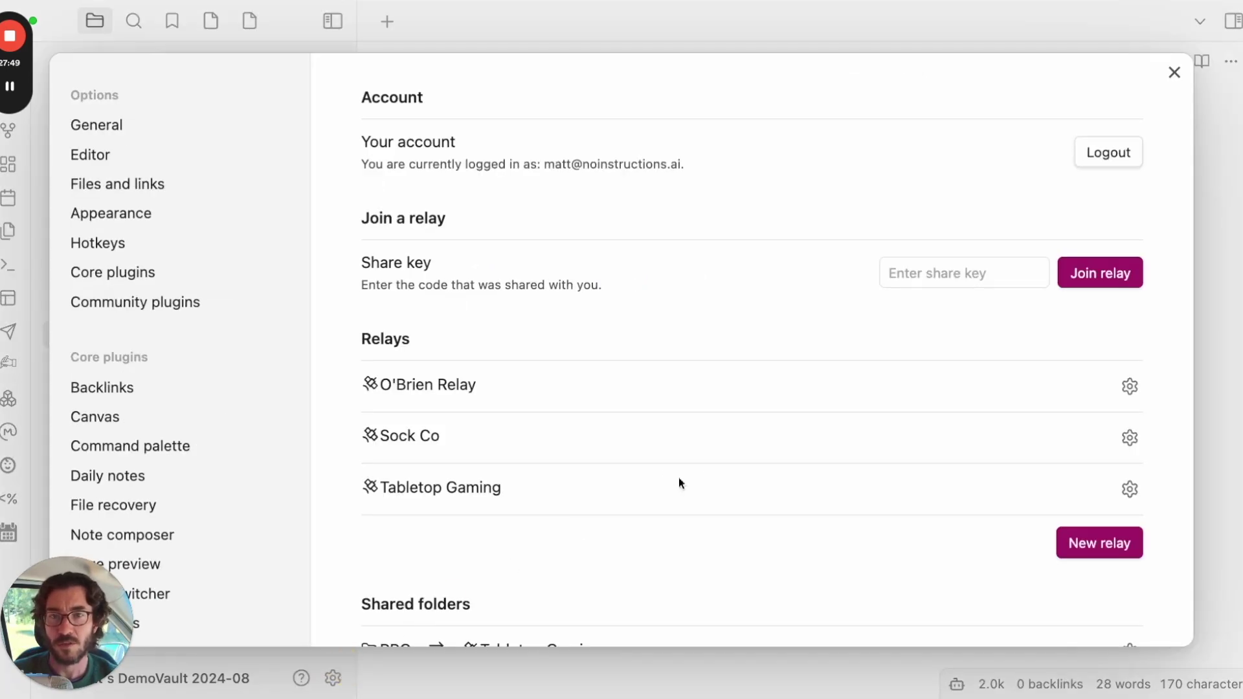
scroll(712, 479, "down", 1)
left_click(1126, 392)
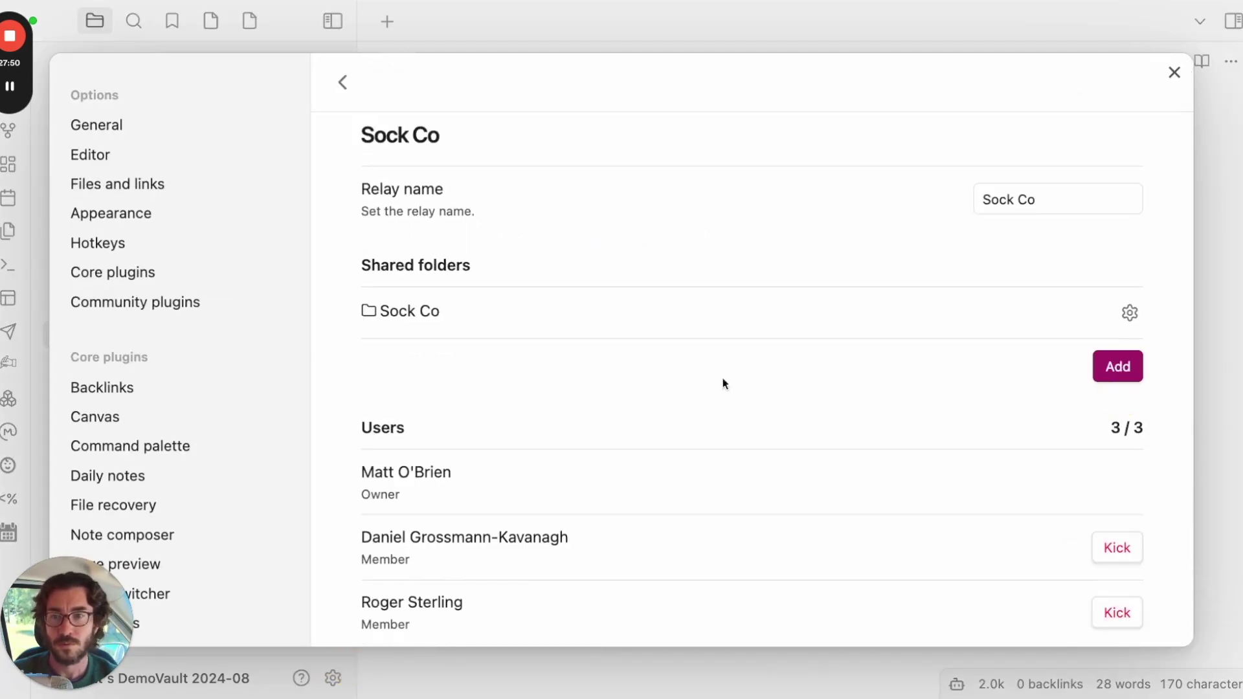
scroll(643, 547, "down", 5)
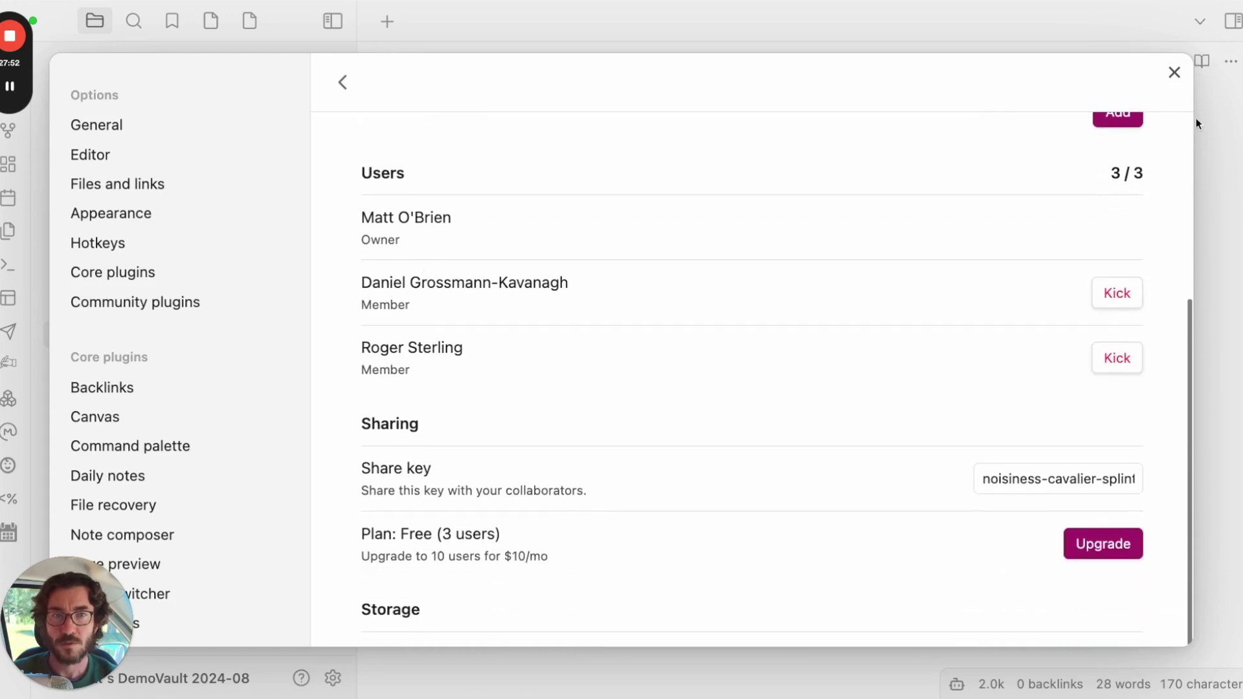
key("Escape")
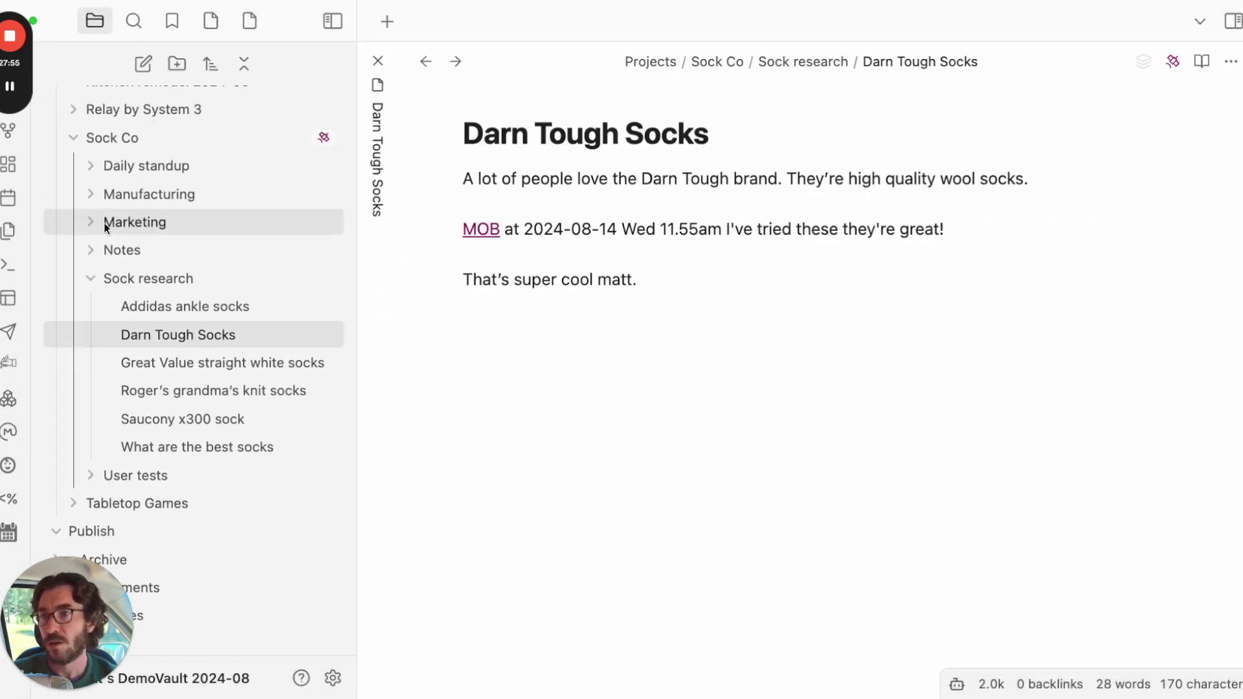
Expand the Manufacturing and Marketing folders and open Origin story beside the current note.
left_click(531, 362)
left_click(149, 194)
left_click(134, 222)
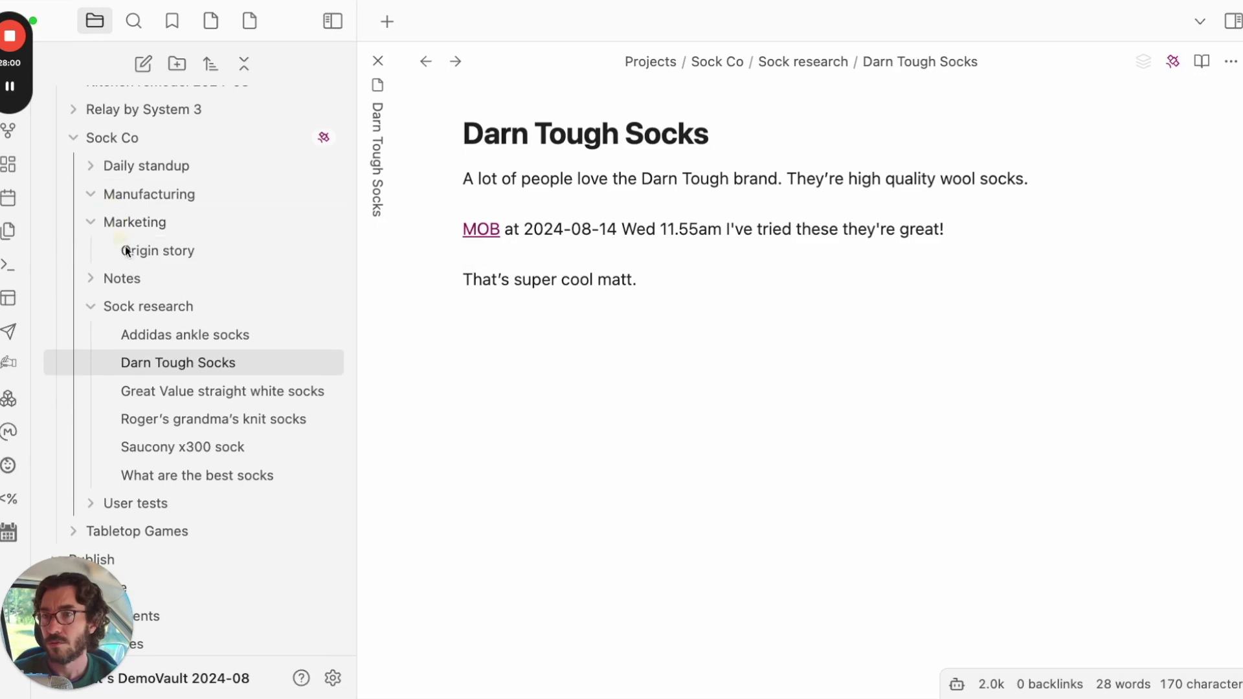
left_click(140, 250, "super")
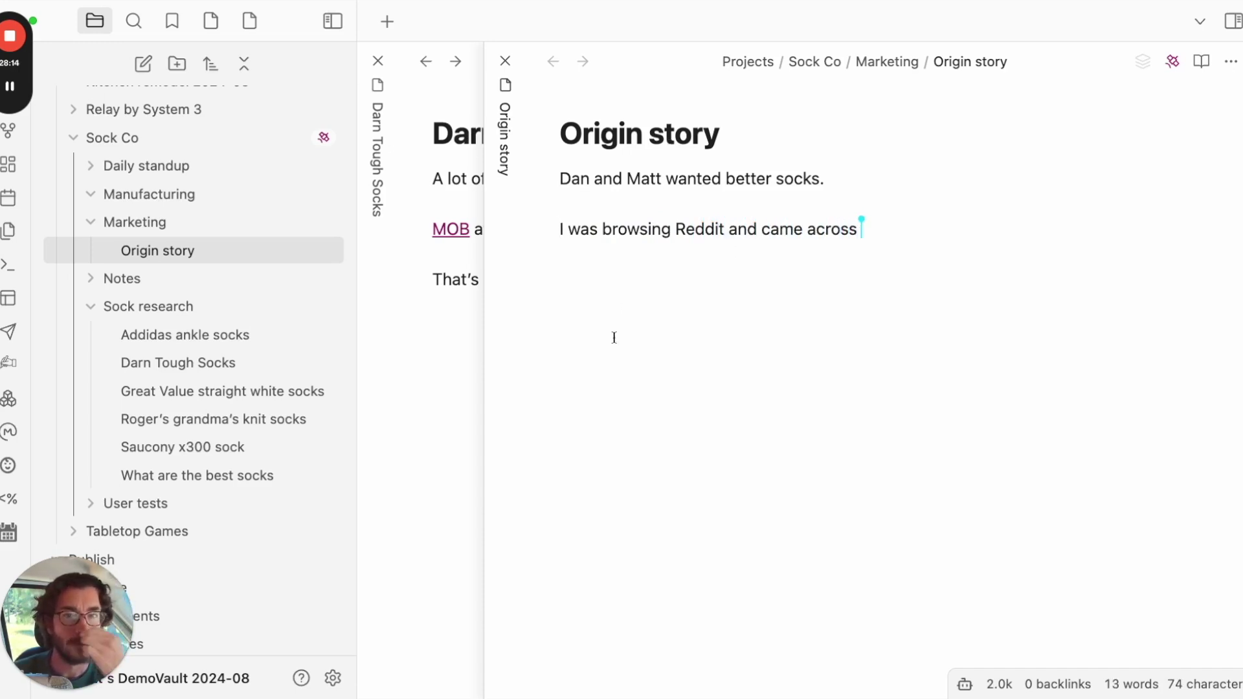
Replace Origin story's opening sentence with an experience heading and check off the Collaborating stop.
left_click_drag(823, 177, 558, 192)
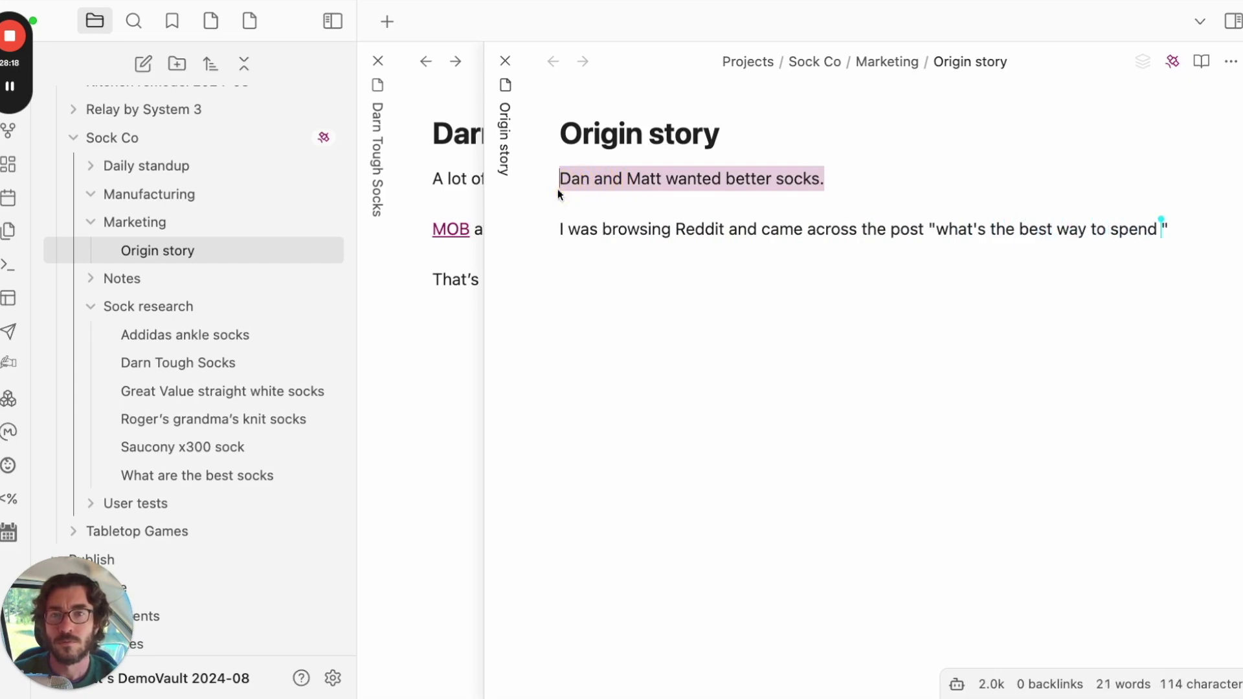
key("BackSpace")
type("Dan's exo")
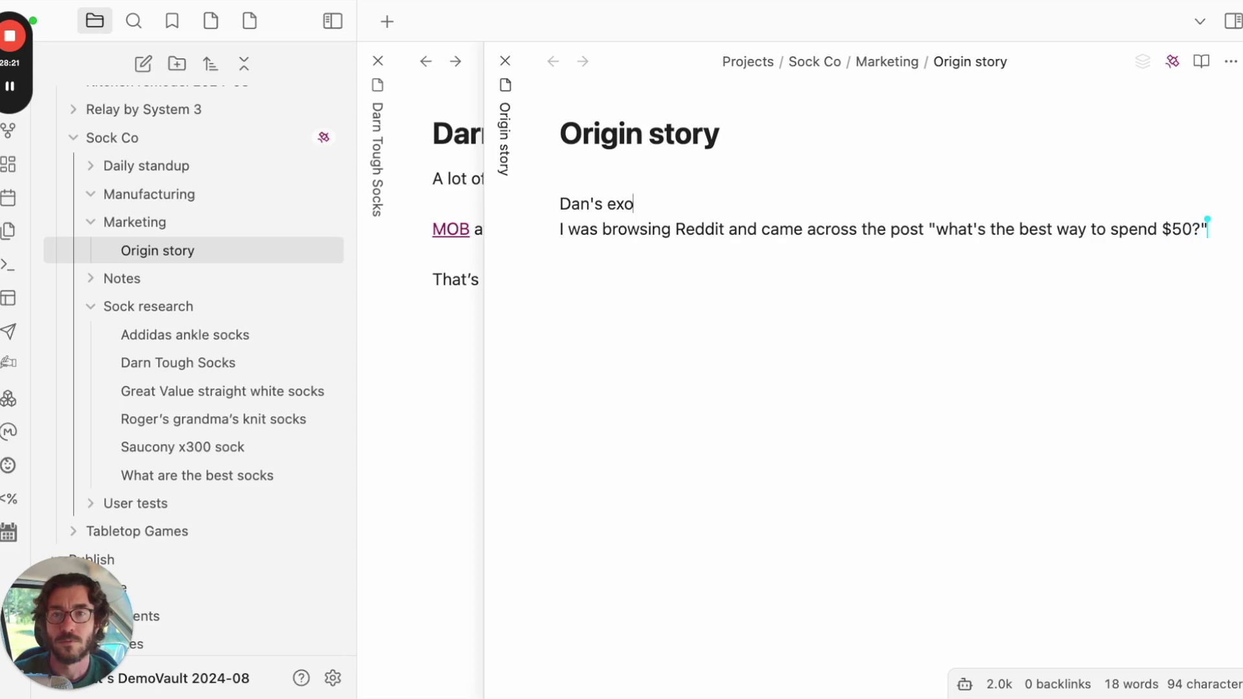
key("BackSpace")
type("perience")
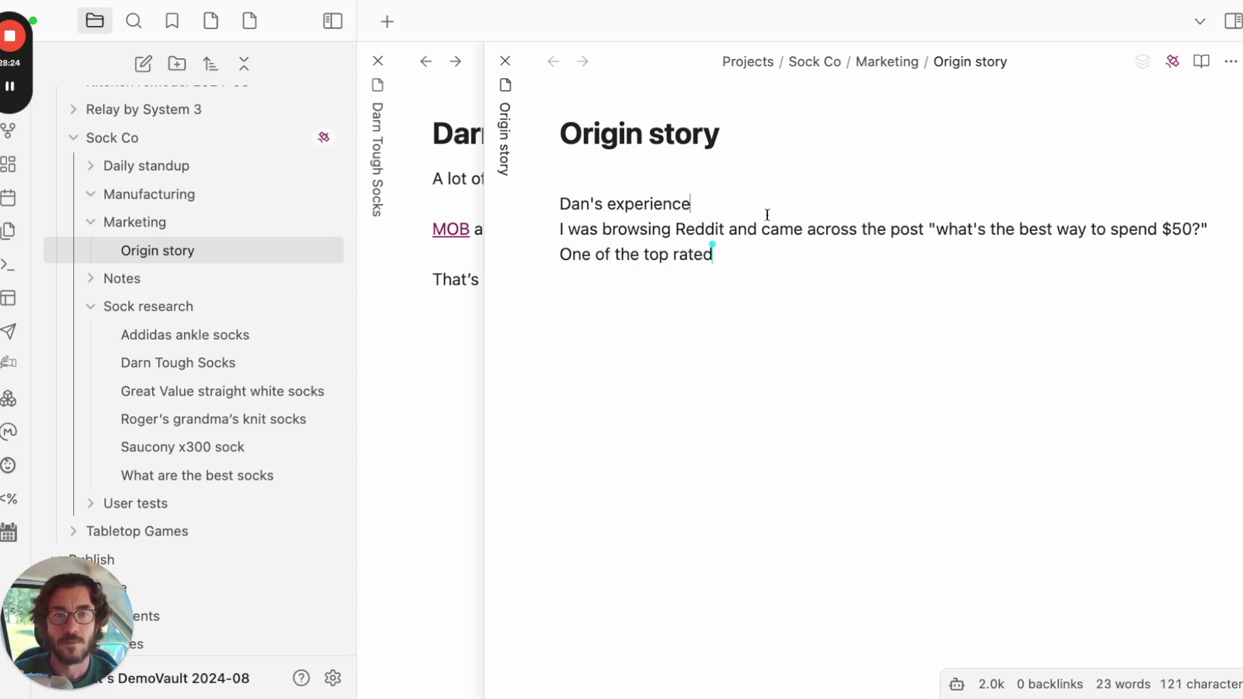
type(":")
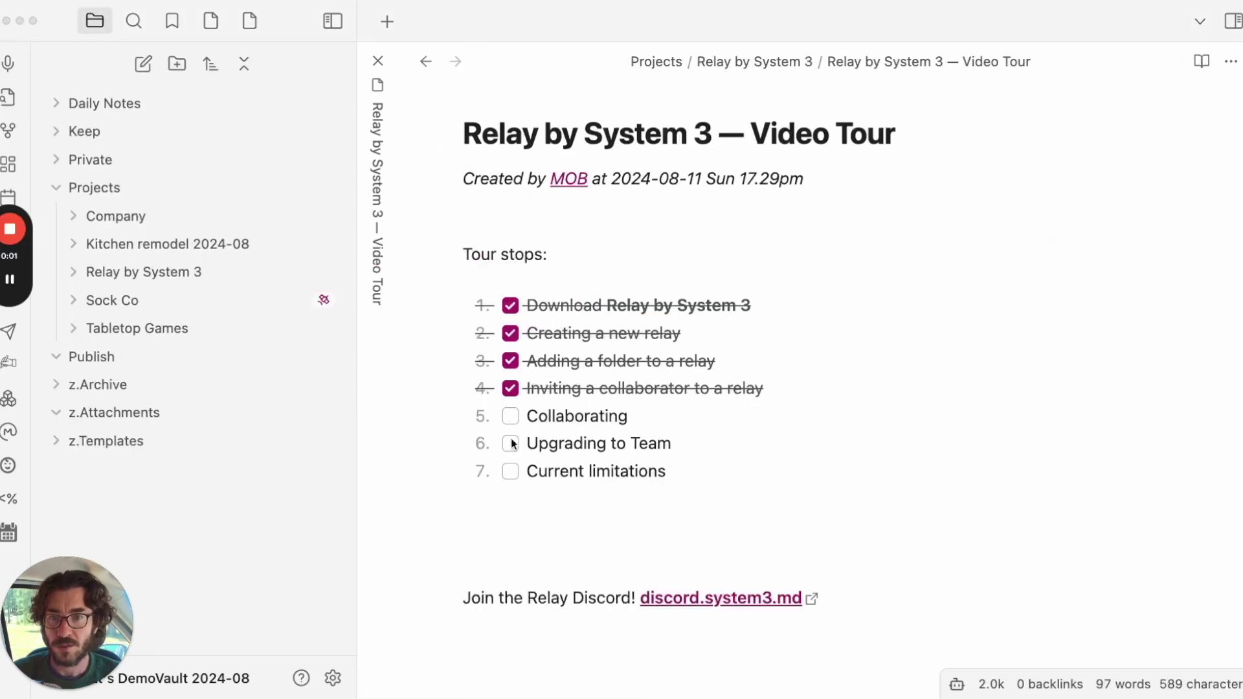
left_click(510, 416)
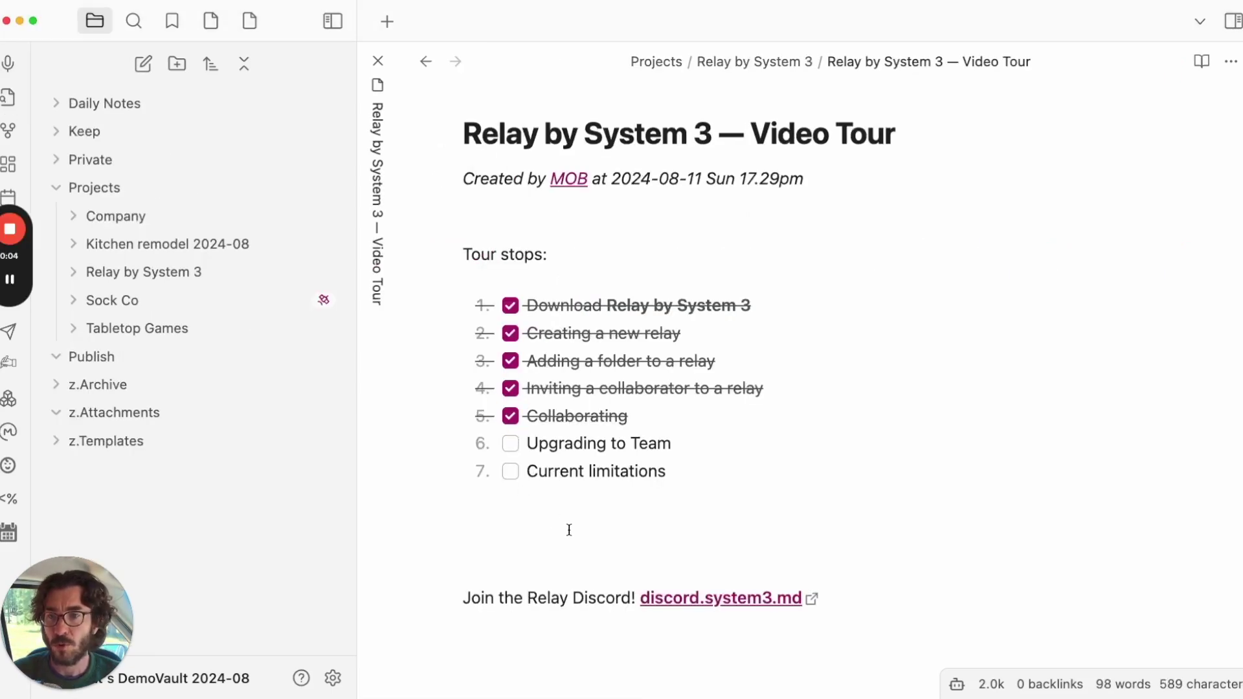
left_click(331, 677)
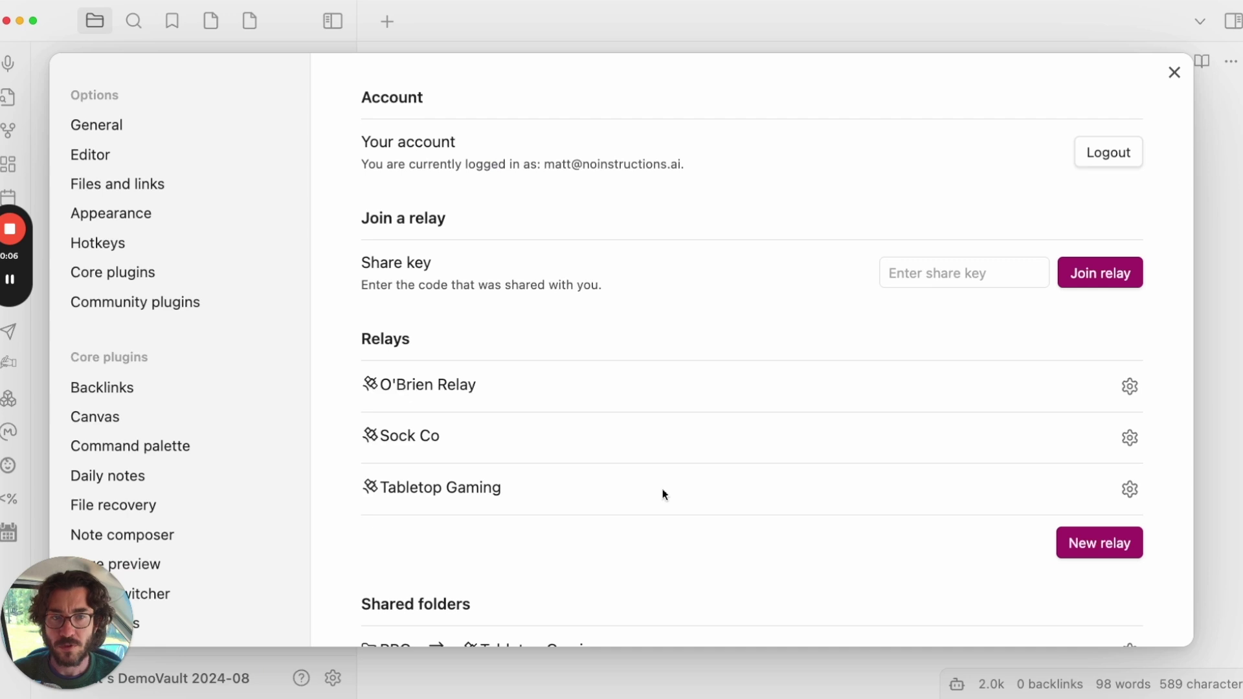
Review Sock Co's Plan and Storage settings, then tick off tour stop 6, Upgrading to Team.
left_click(1129, 437)
scroll(824, 472, "down", 5)
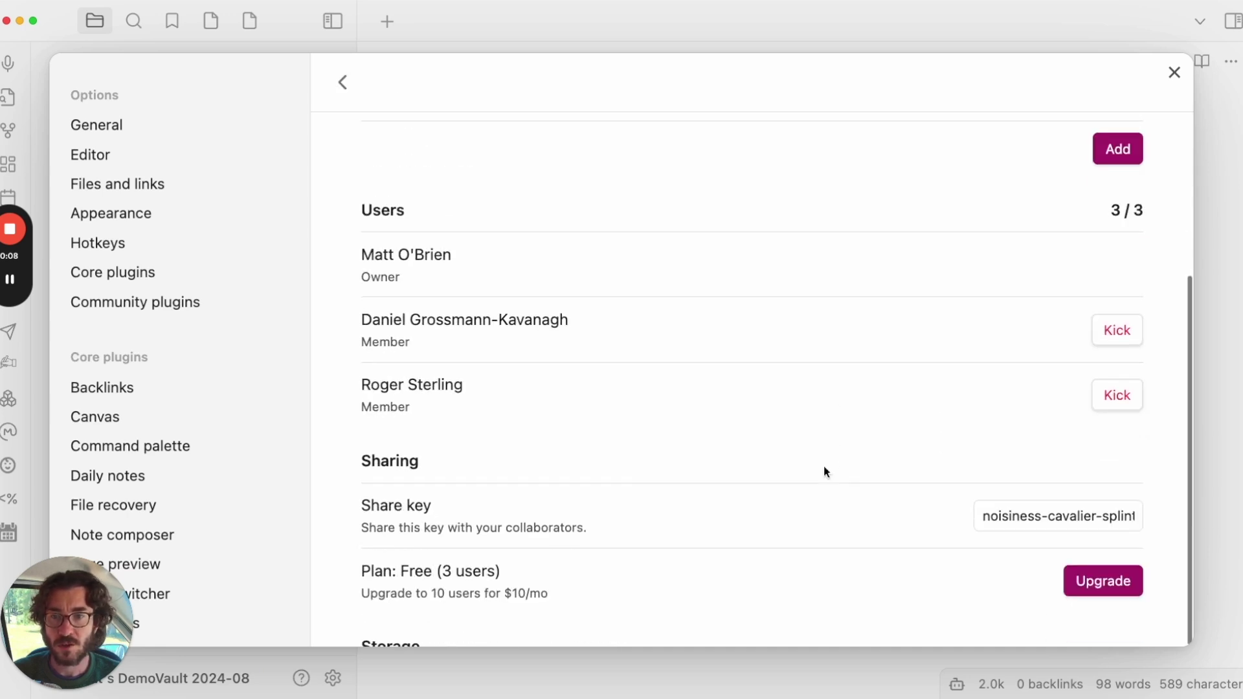
scroll(466, 572, "down", 3)
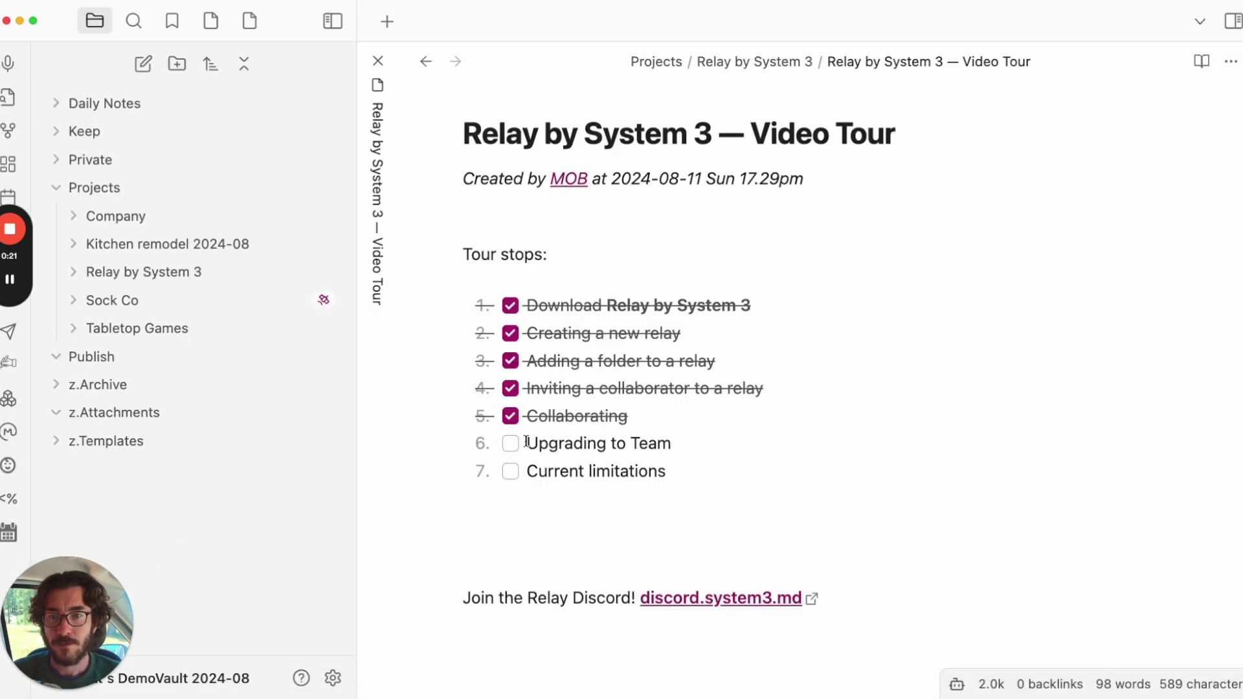
left_click(510, 443)
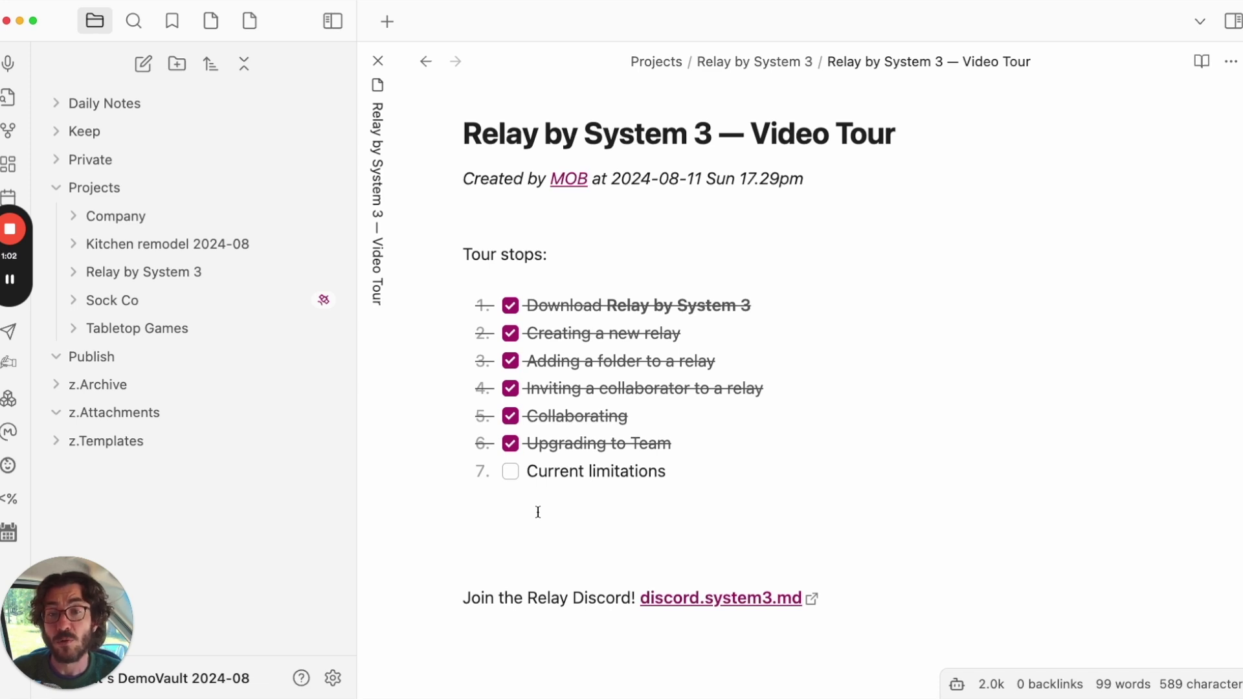
Toggle the checkbox for tour stop 7, Current limitations, with a keyboard shortcut.
key("super+l")
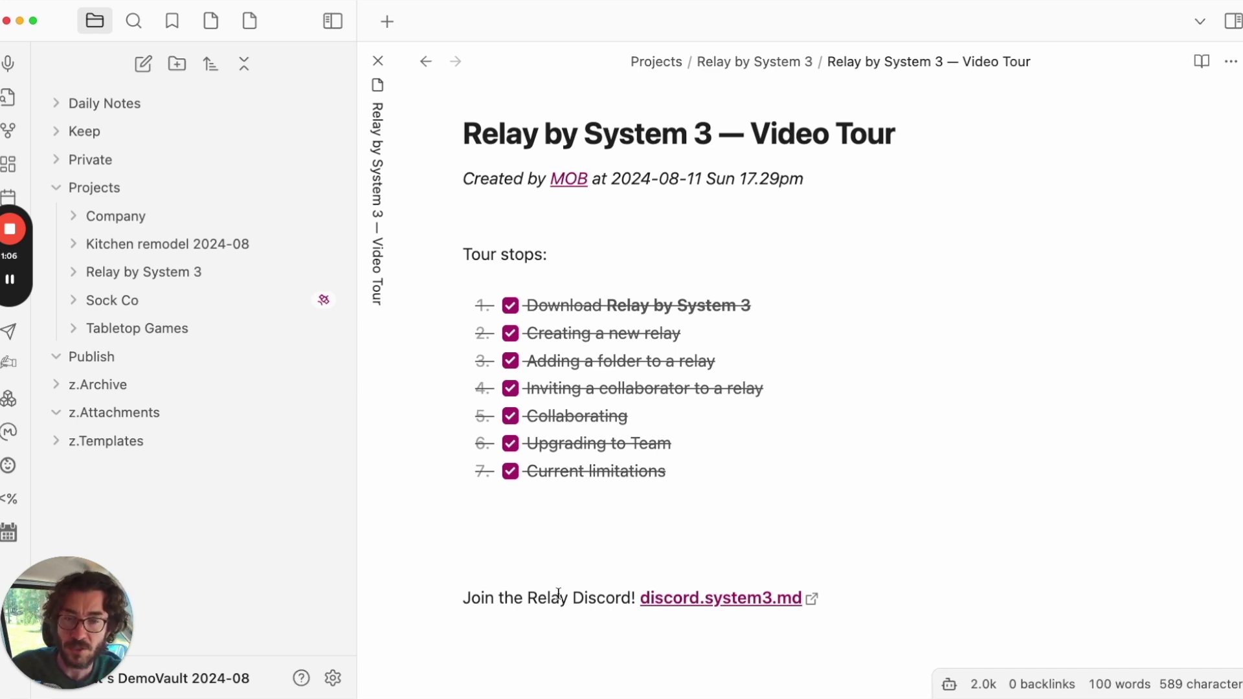